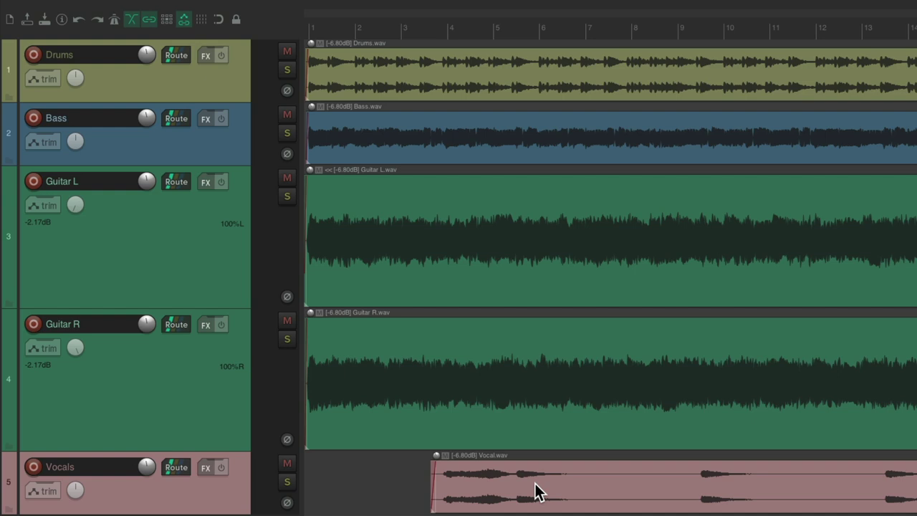
Play the song, then insert an empty track named 'Guitars - Low' below Bass.
key("space")
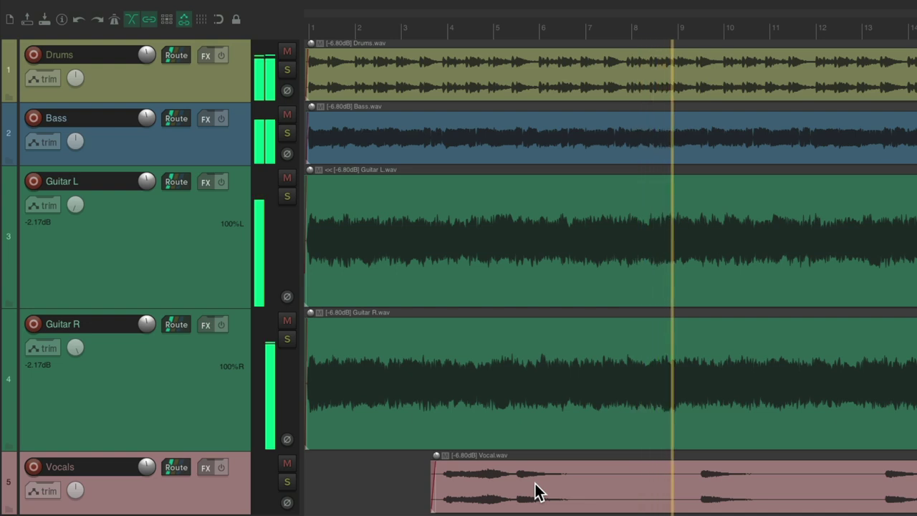
key("space")
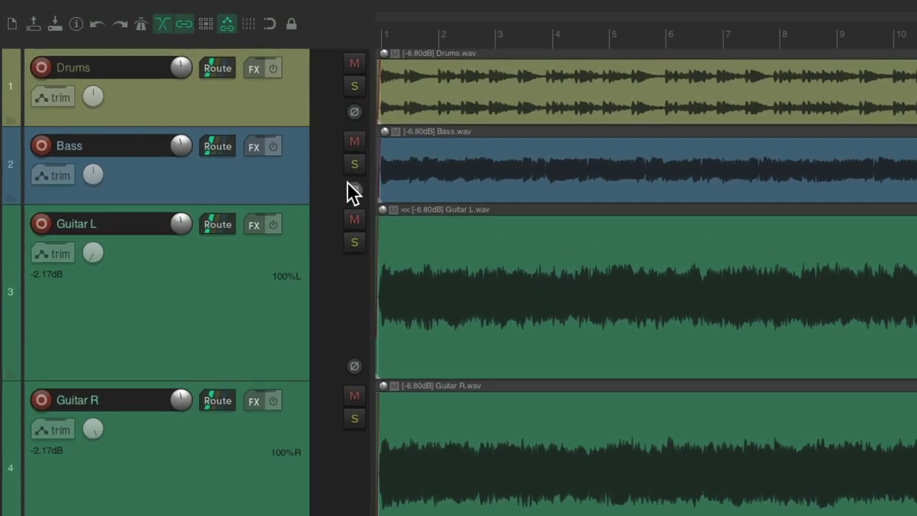
left_click(228, 156)
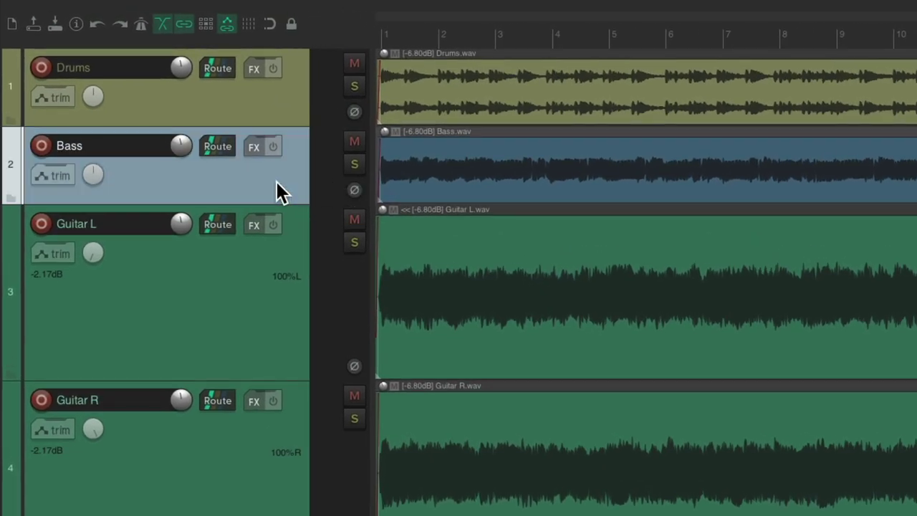
key("ctrl+t")
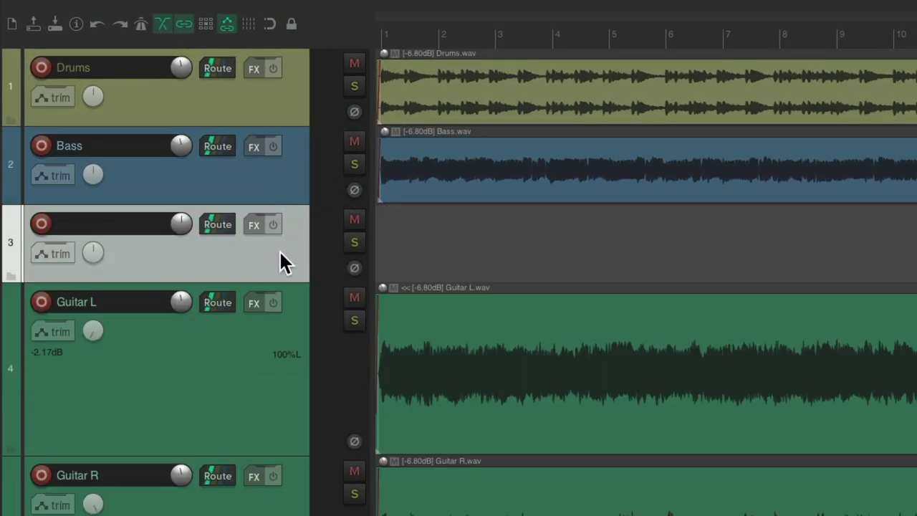
double_click(113, 221)
type("Guitars - ")
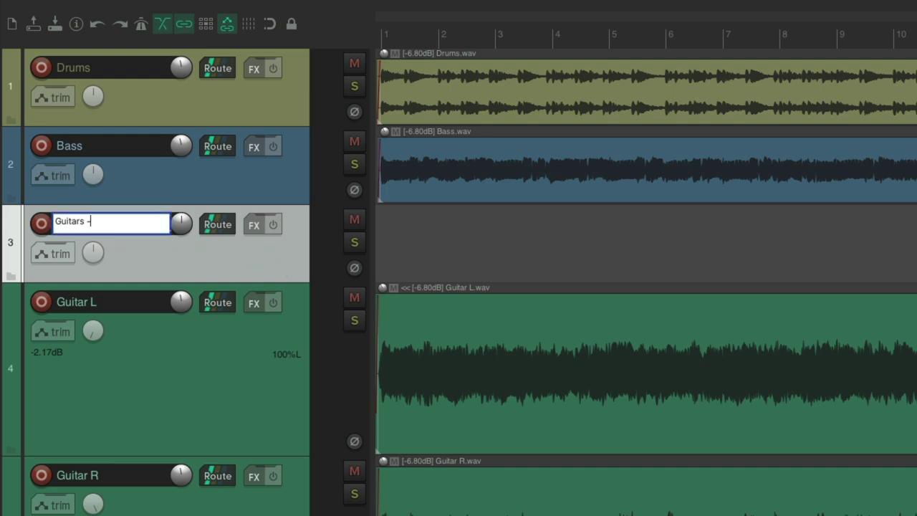
type("Low")
key("Return")
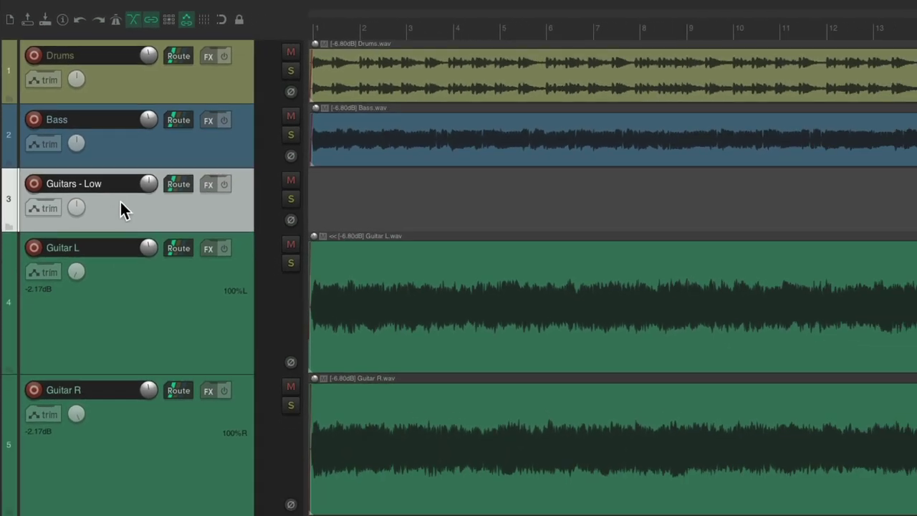
Route both Guitar L and Guitar R into the Guitars - Low track.
left_click(182, 311)
left_click(194, 423, "ctrl")
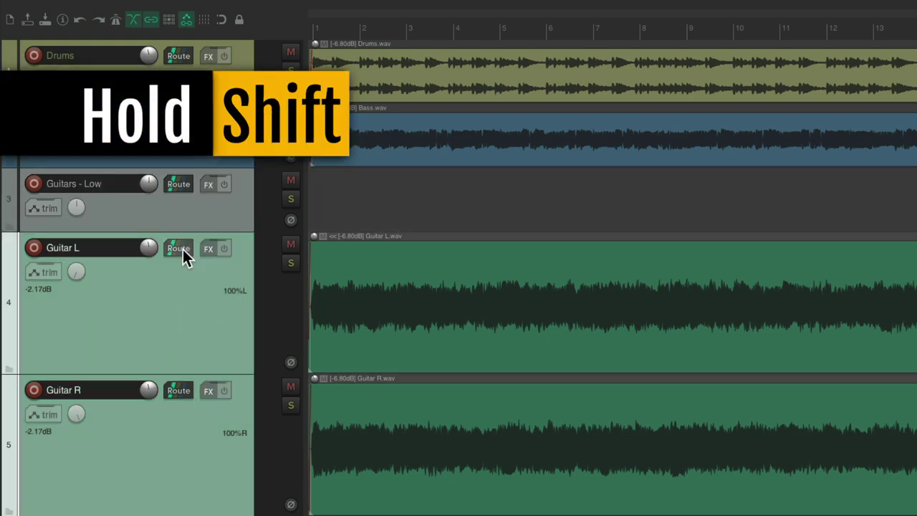
left_click_drag(182, 254, 206, 211)
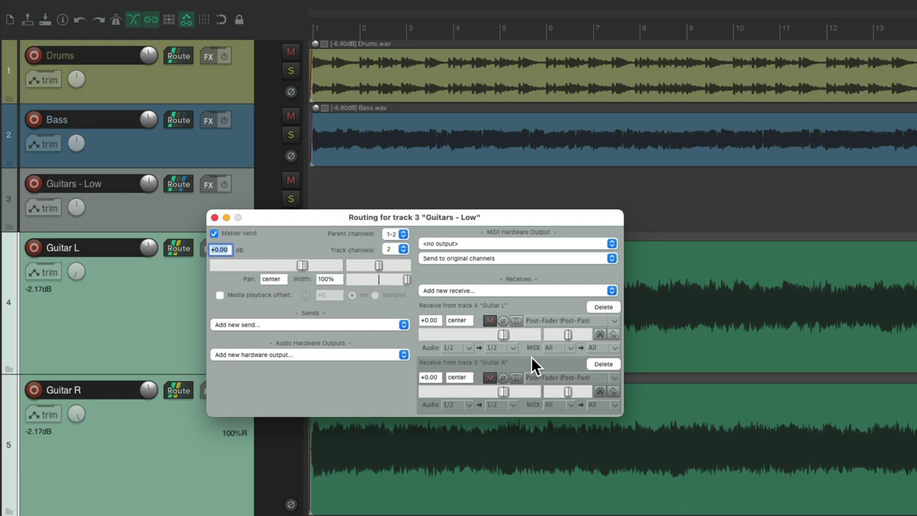
left_click(214, 217)
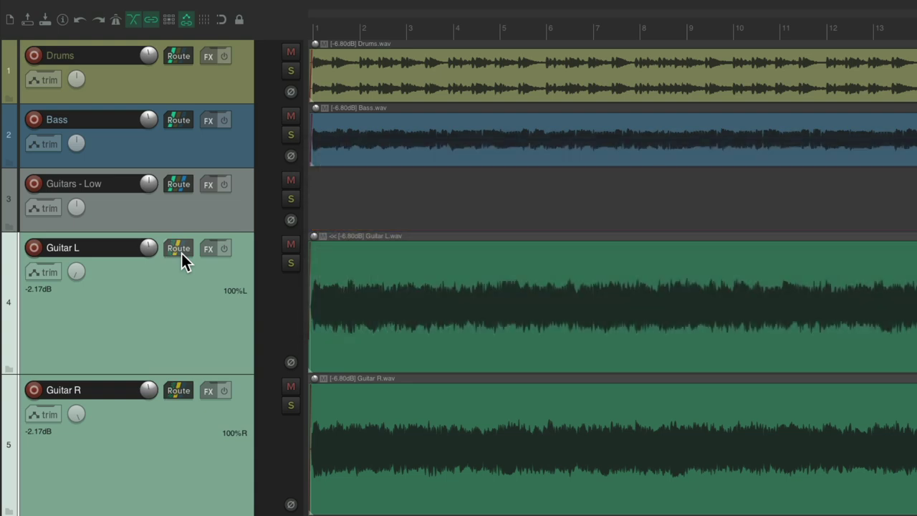
left_click(181, 253)
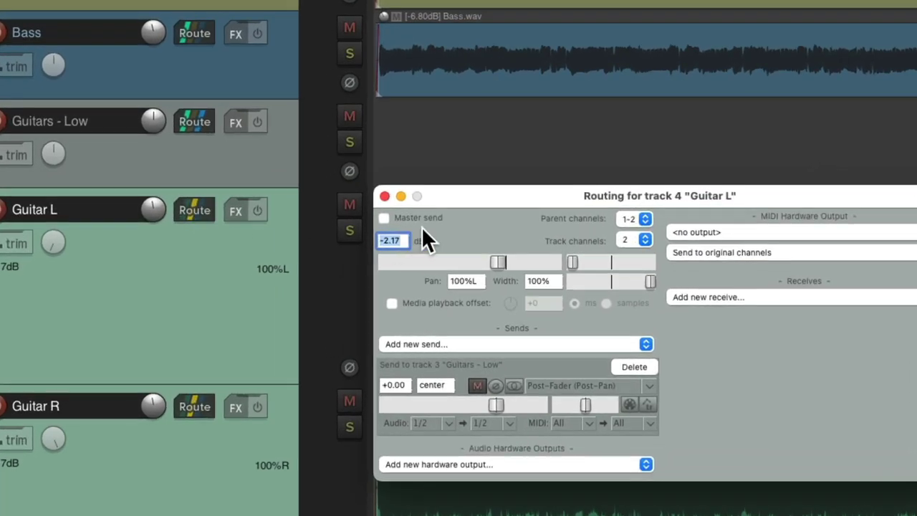
left_click(385, 197)
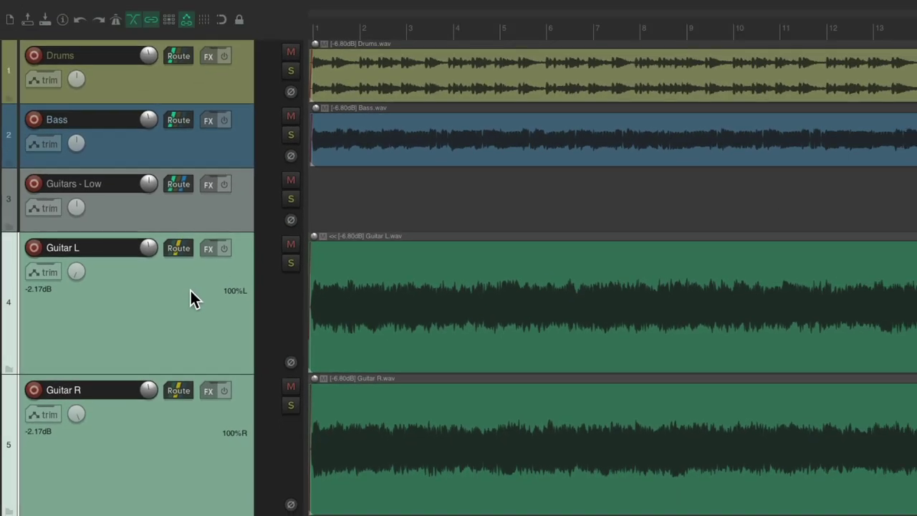
left_click(293, 183)
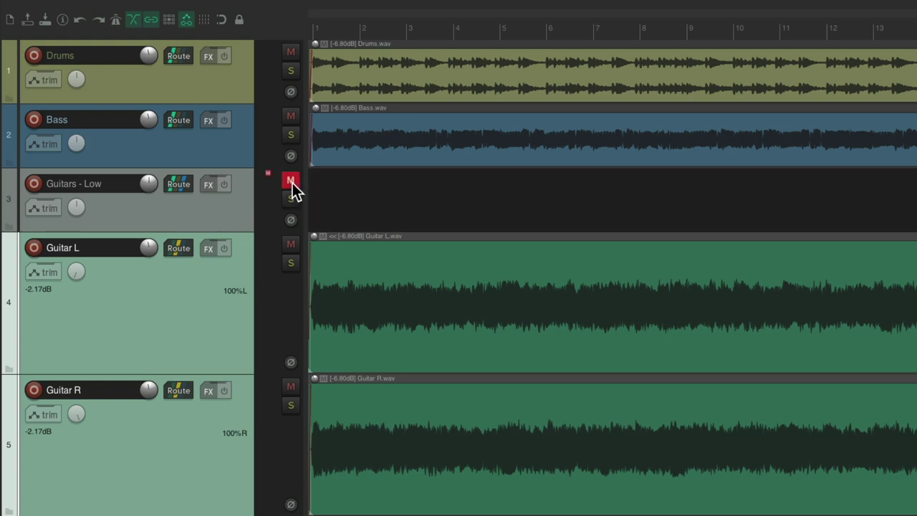
key("space")
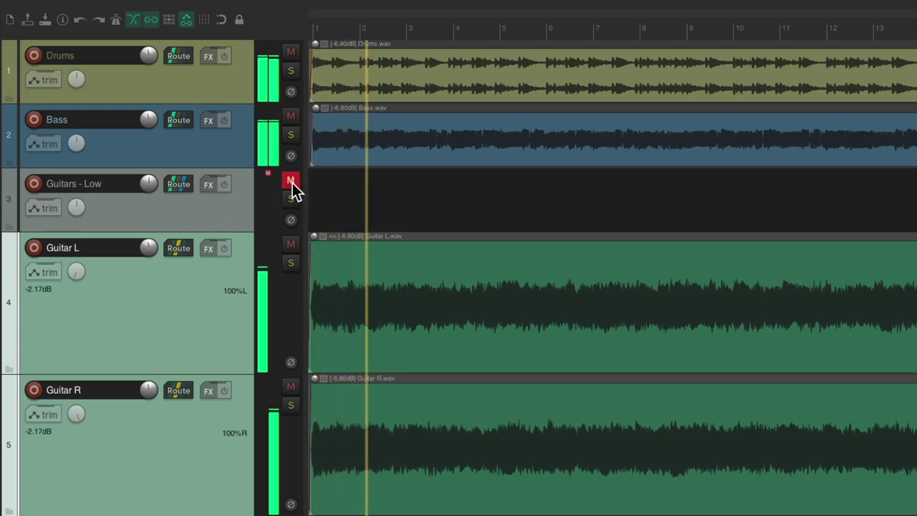
key("space")
left_click(292, 182)
left_click(292, 199)
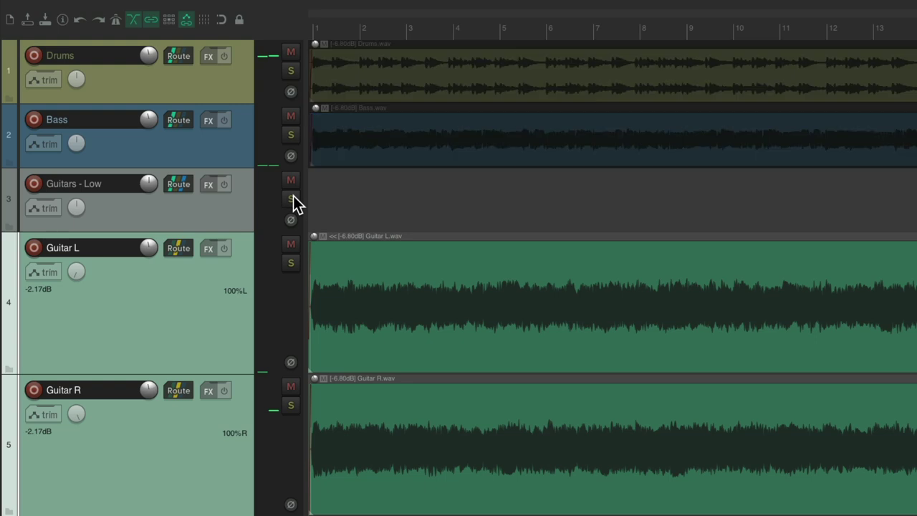
key("space")
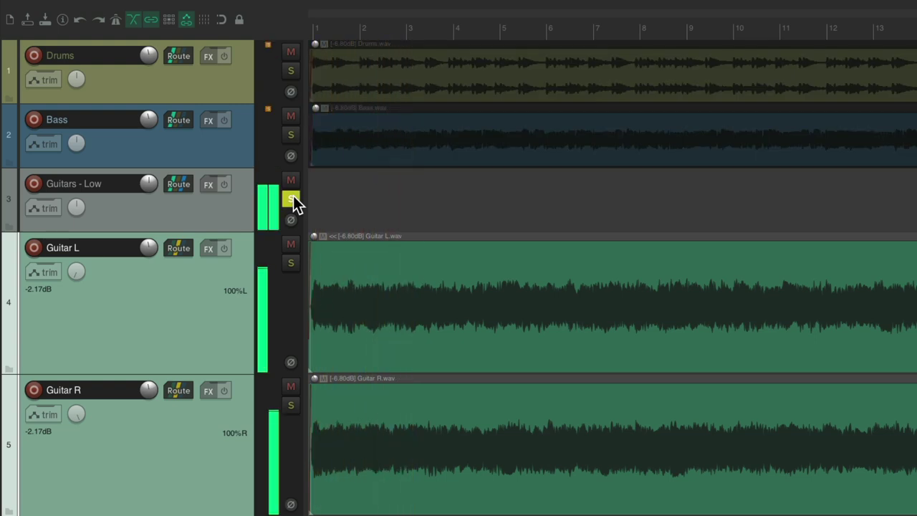
key("space")
left_click(293, 197)
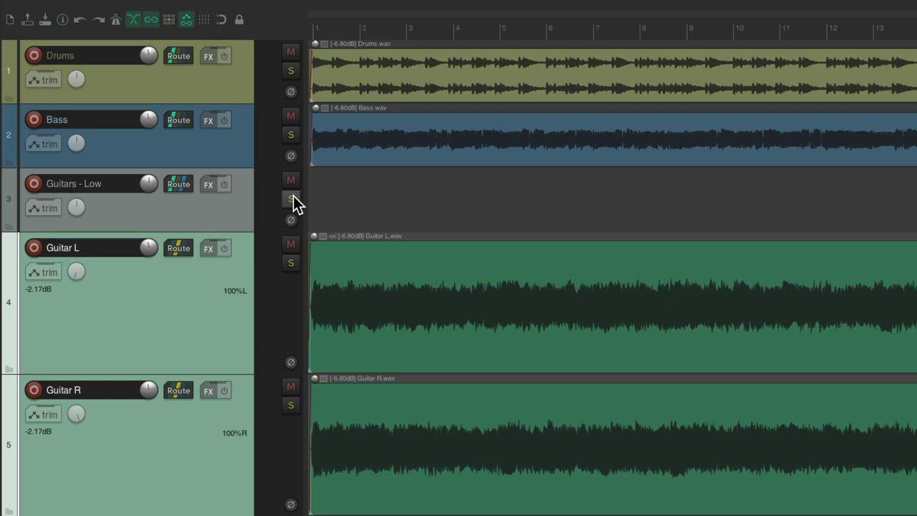
Add JS: 3-Band Splitter to Guitars - Low via the 'splitter' filter and show its pin routing.
left_click(208, 189)
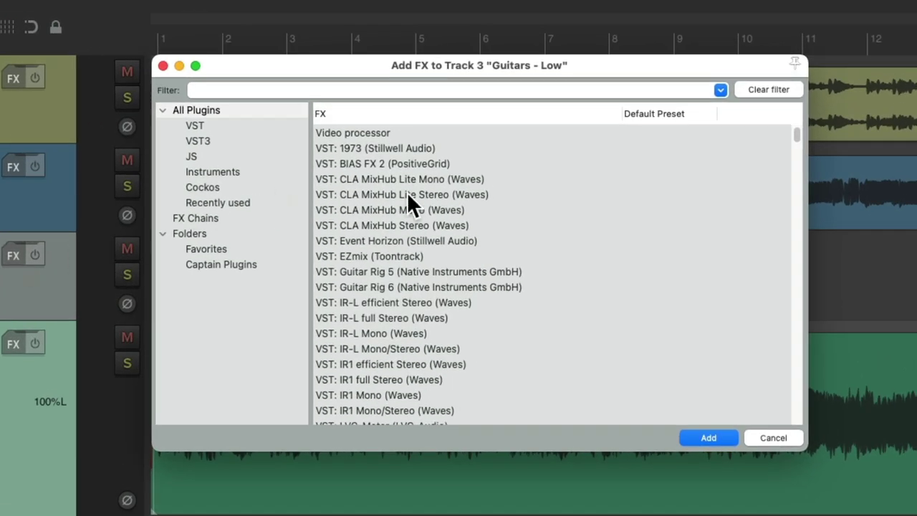
type("splitter")
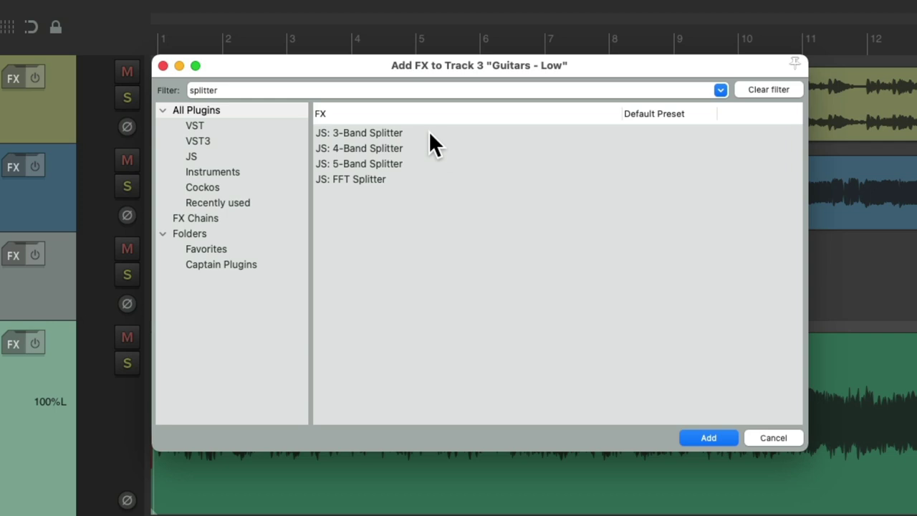
left_click(428, 132)
double_click(399, 132)
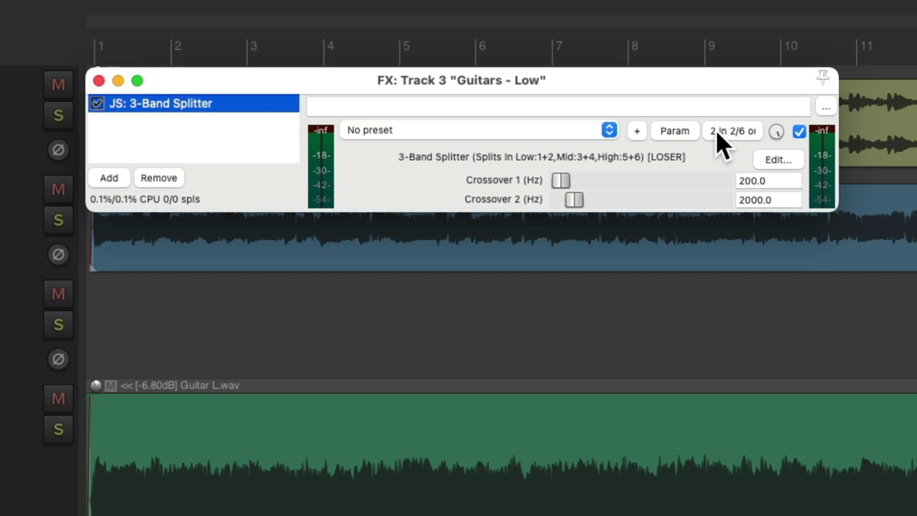
left_click(719, 134)
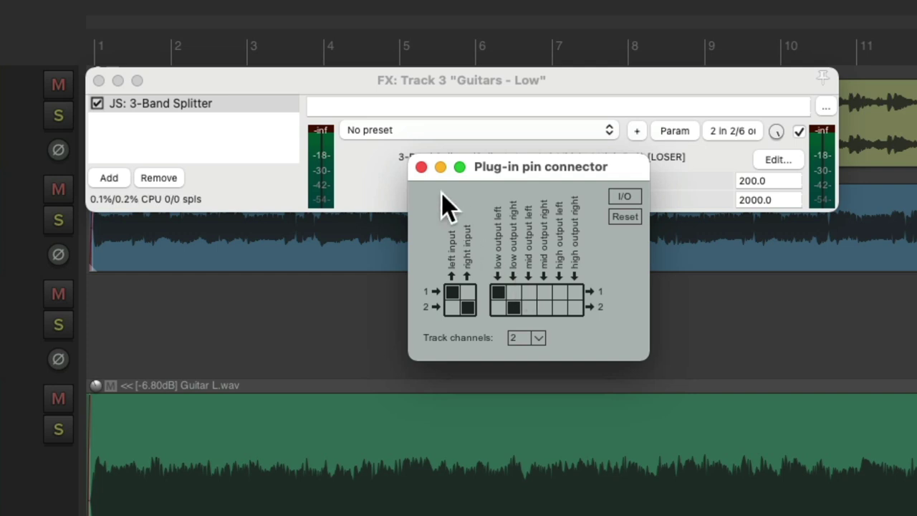
Solo Guitars - Low, preview it, and raise the splitter's Crossover 2 to 22000 Hz.
left_click(422, 166)
key("alt+s")
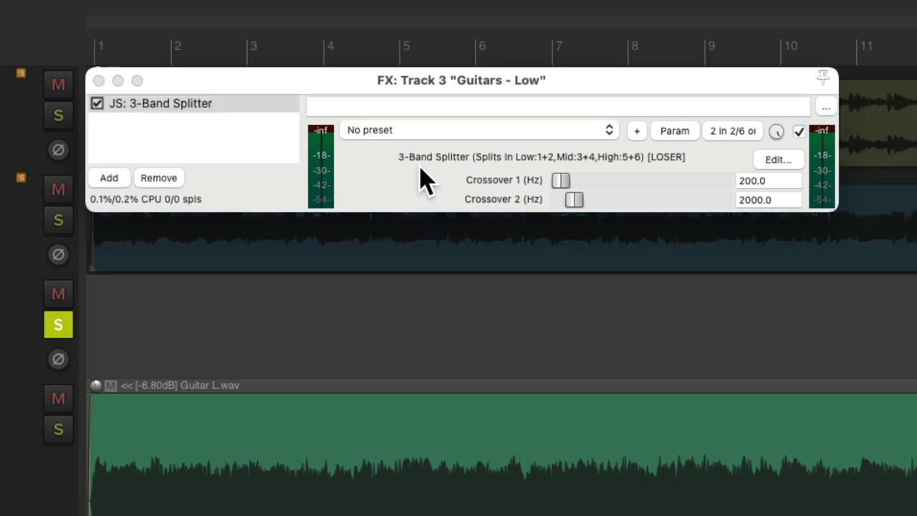
key("space")
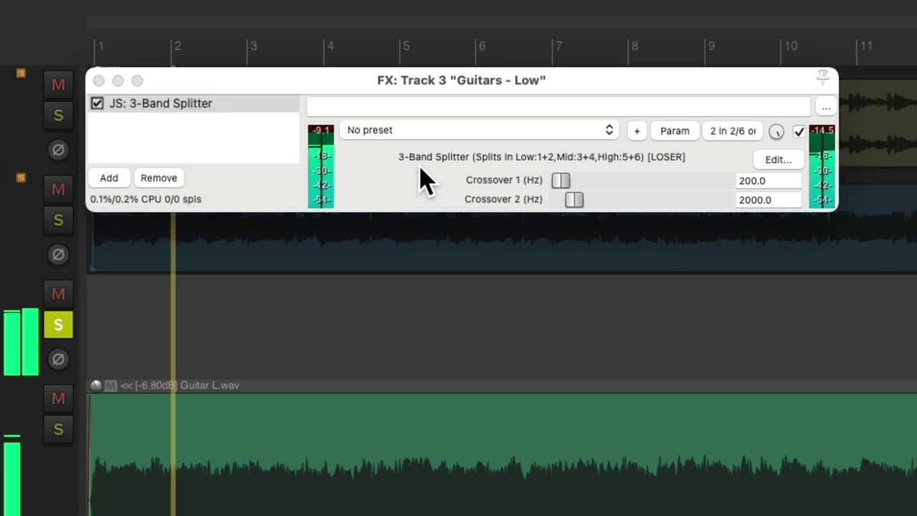
key("space")
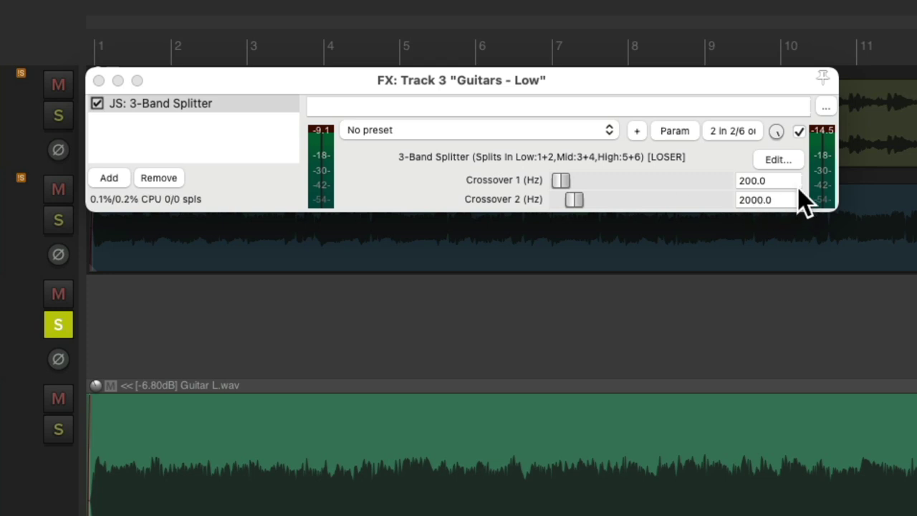
left_click_drag(580, 200, 763, 203)
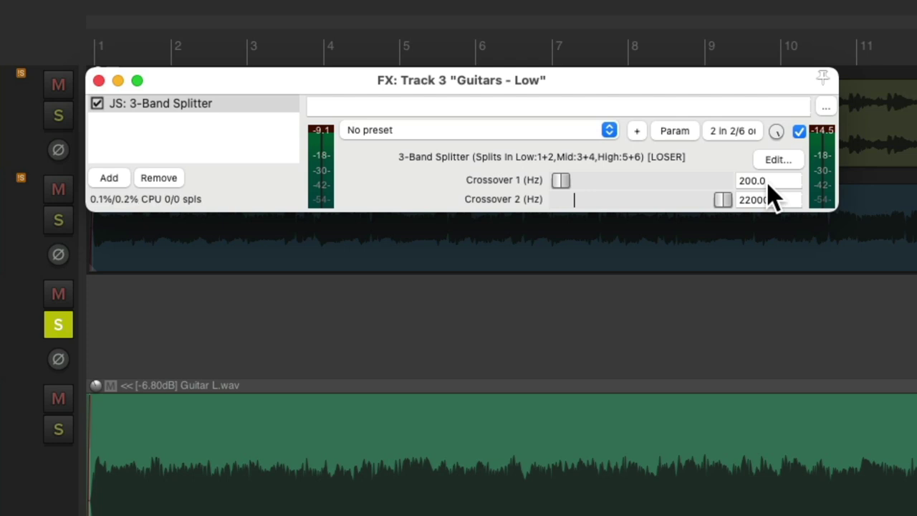
Tune Crossover 1 to 300 Hz while listening to the low band.
key("space")
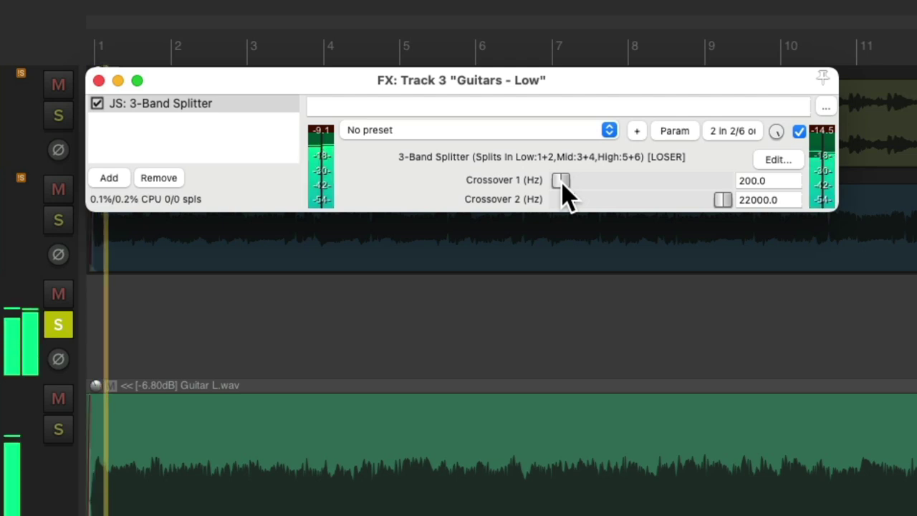
mouse_move(563, 184)
left_mouse_down()
mouse_move(580, 185)
mouse_move(563, 192)
mouse_move(573, 192)
left_mouse_up()
key("space")
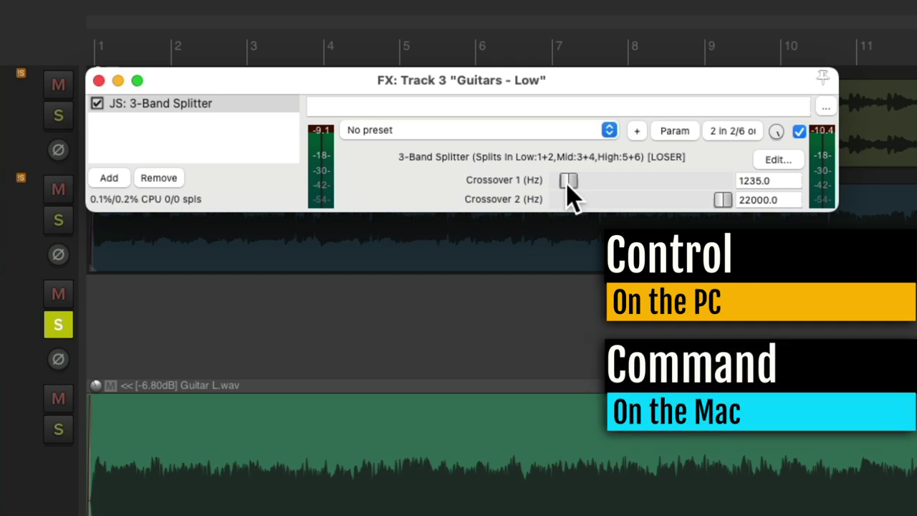
key("space")
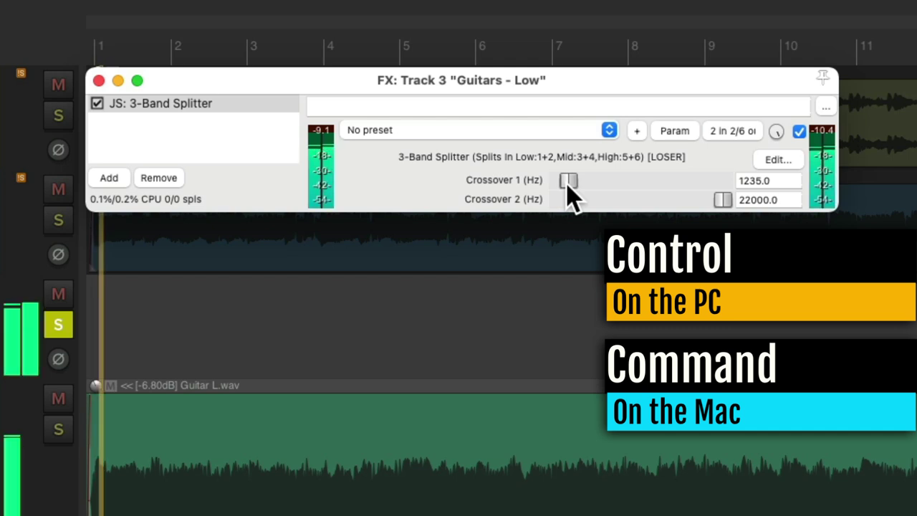
left_click_drag(566, 183, 560, 181)
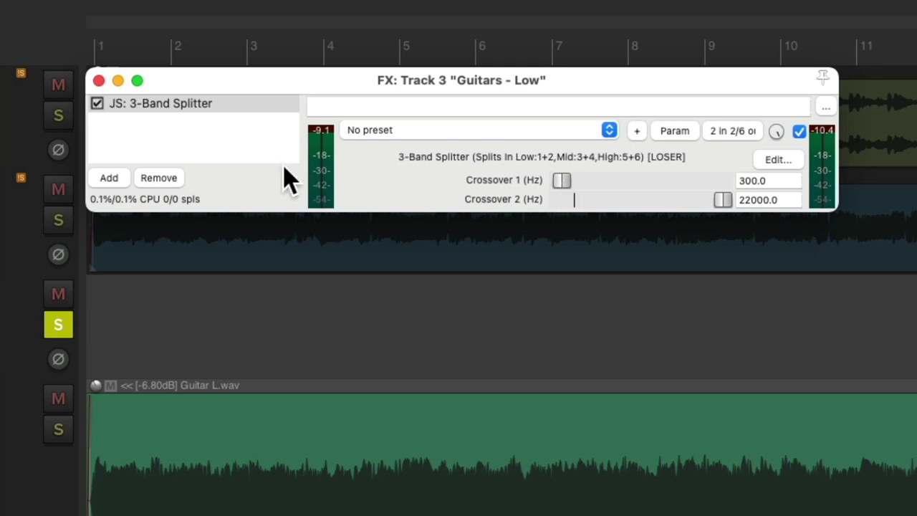
Add JS: Frequency Spectrum Analyzer Meter after the 3-Band Splitter on Guitars - Low.
double_click(244, 154)
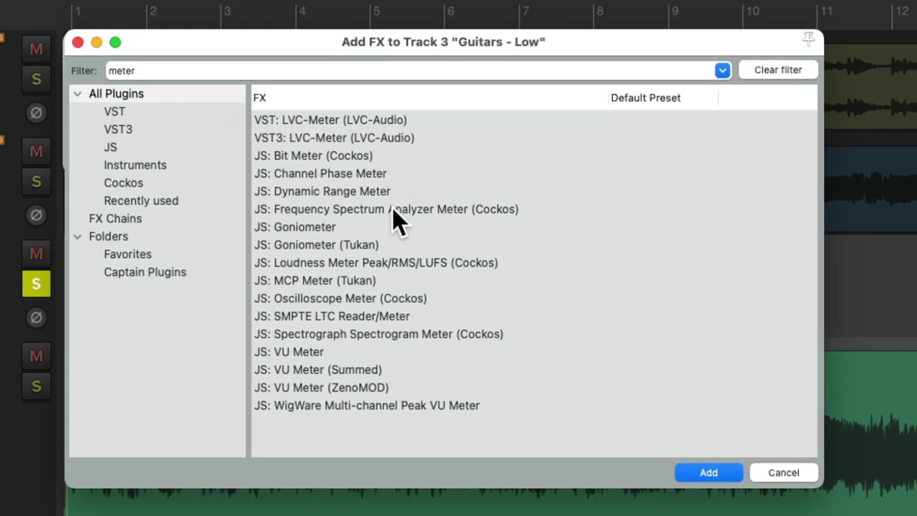
left_click(393, 208)
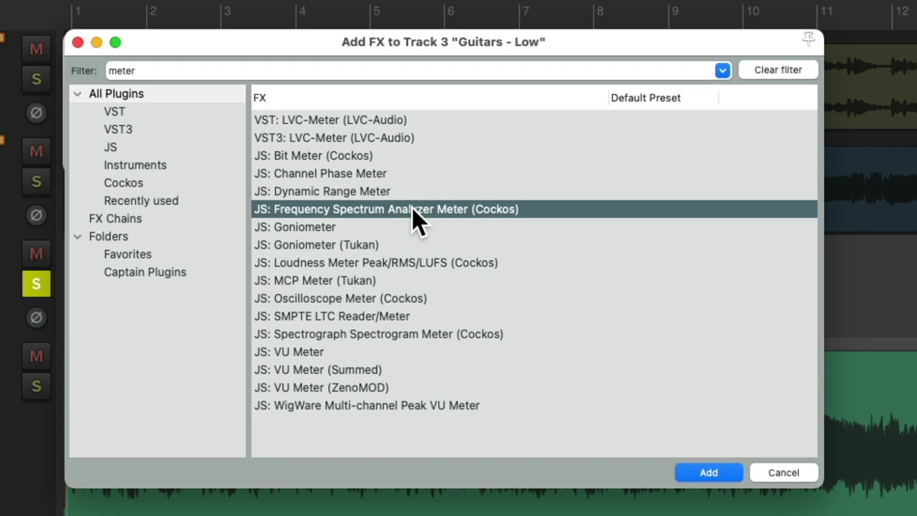
double_click(413, 207)
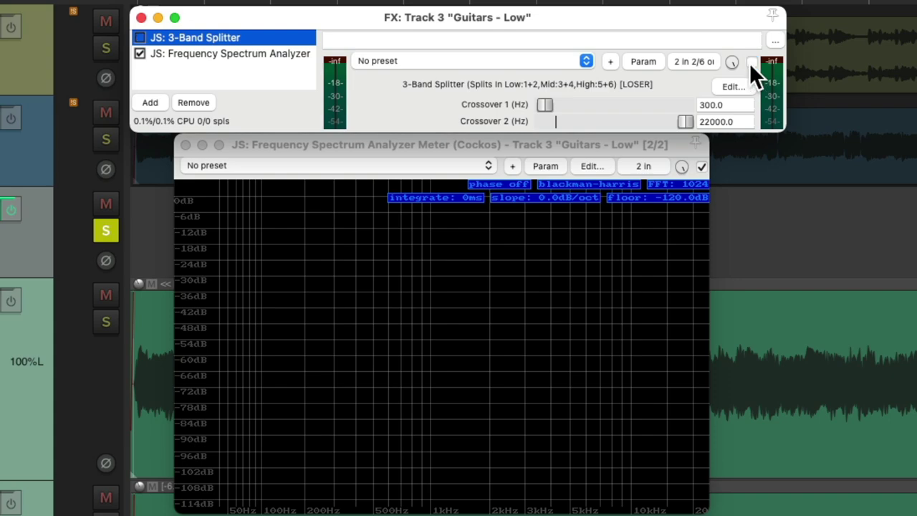
Play back twice to watch the low band's spectrum on the analyzer.
key("space")
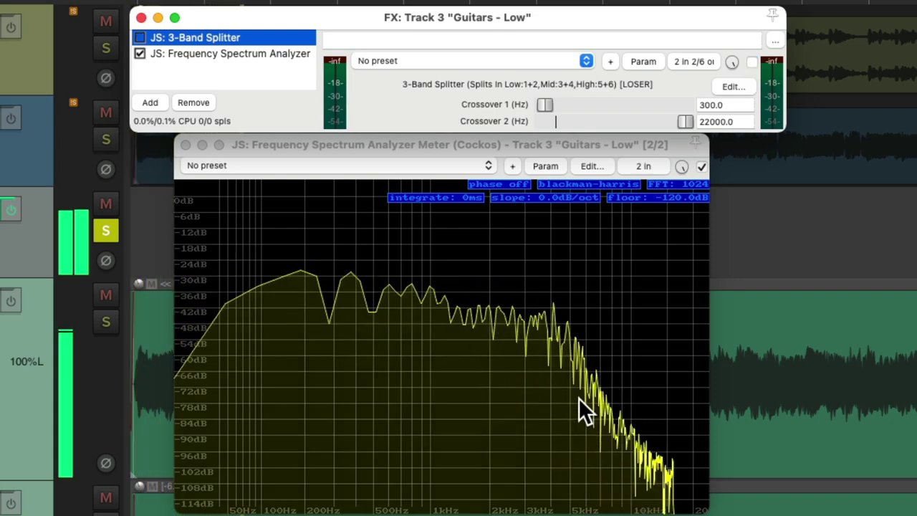
key("space")
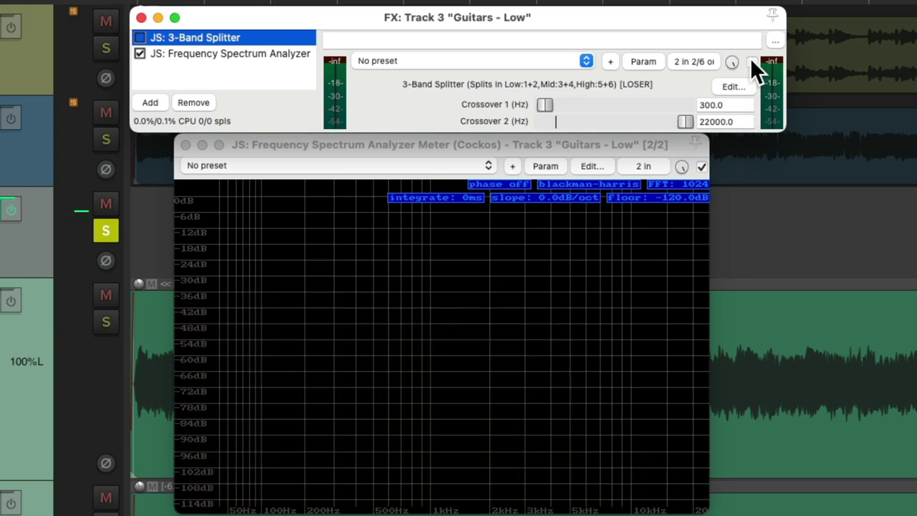
key("space")
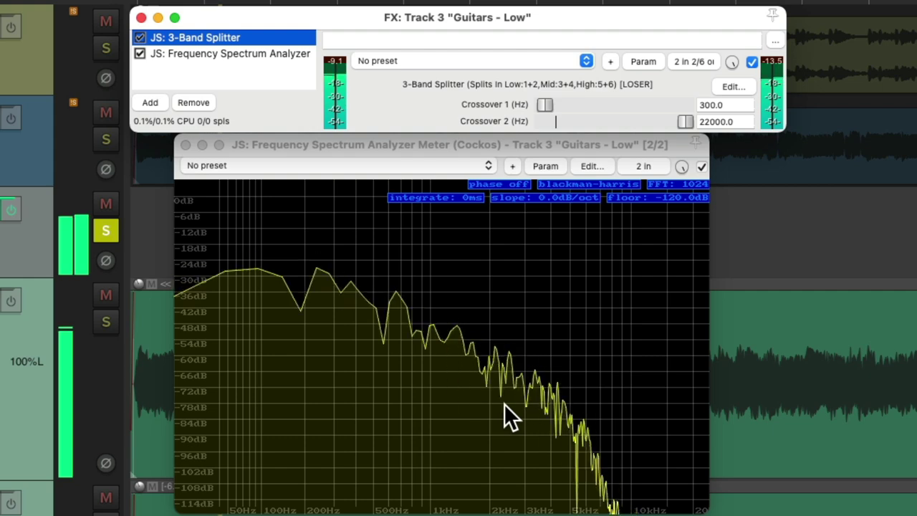
key("space")
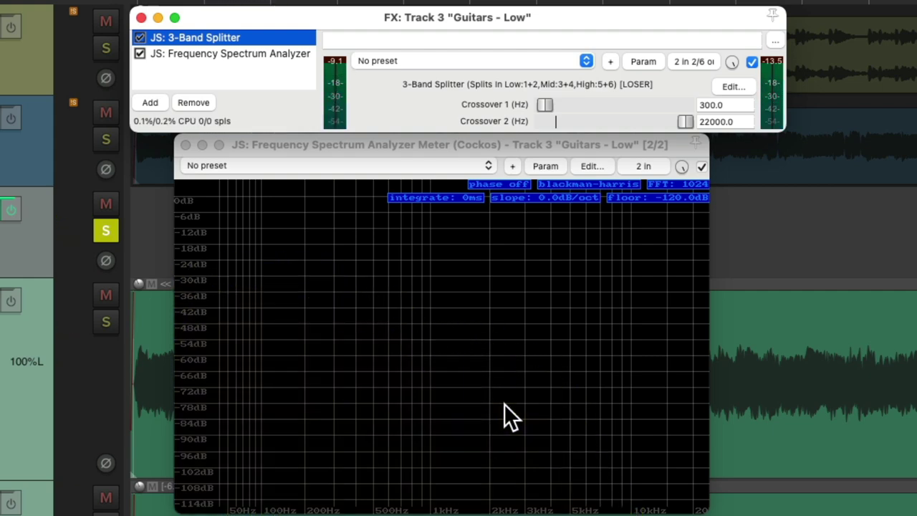
Remove the spectrum analyzer from the Guitars - Low effects chain.
left_click(184, 144)
left_click(276, 55)
key("Delete")
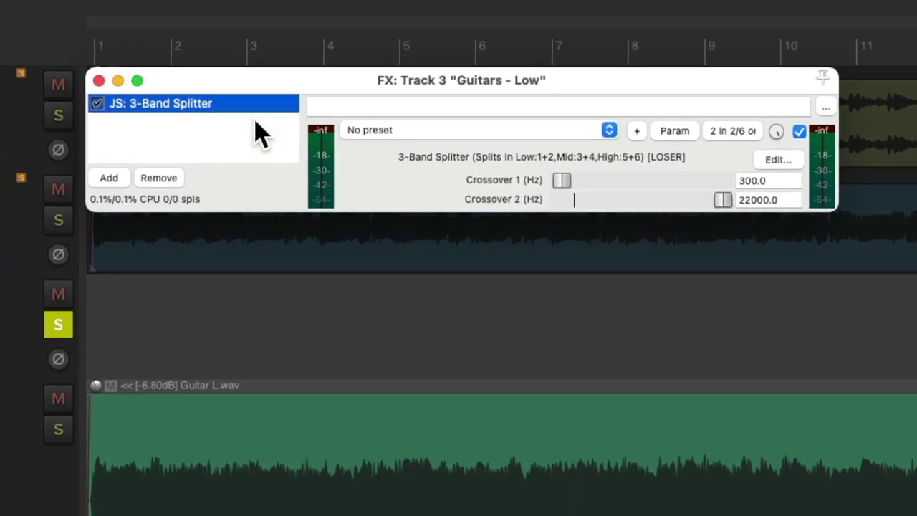
Add ReaComp, set its threshold to -22.8 dB, and A/B it with bypass.
double_click(256, 127)
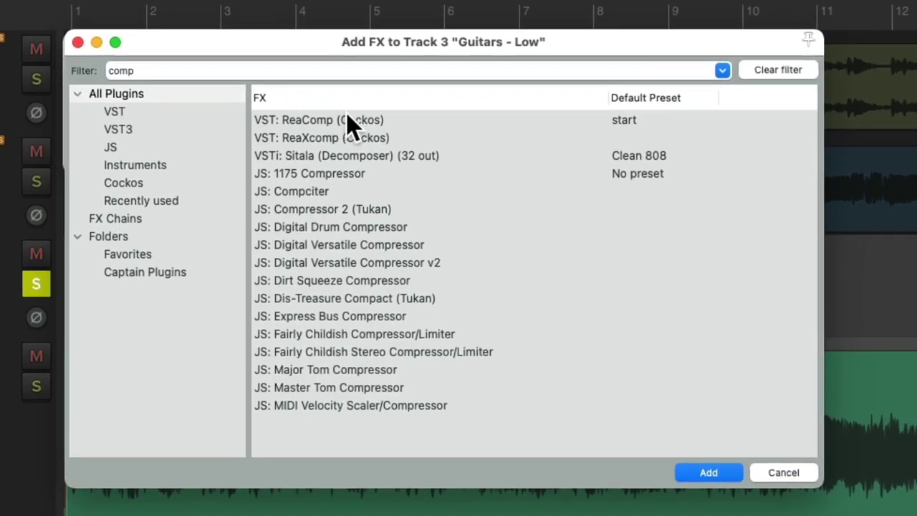
left_click(387, 122)
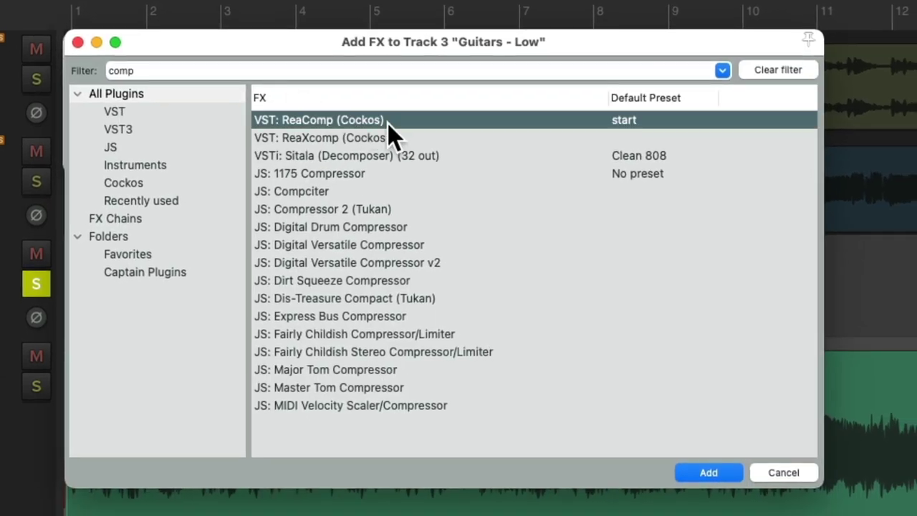
double_click(420, 121)
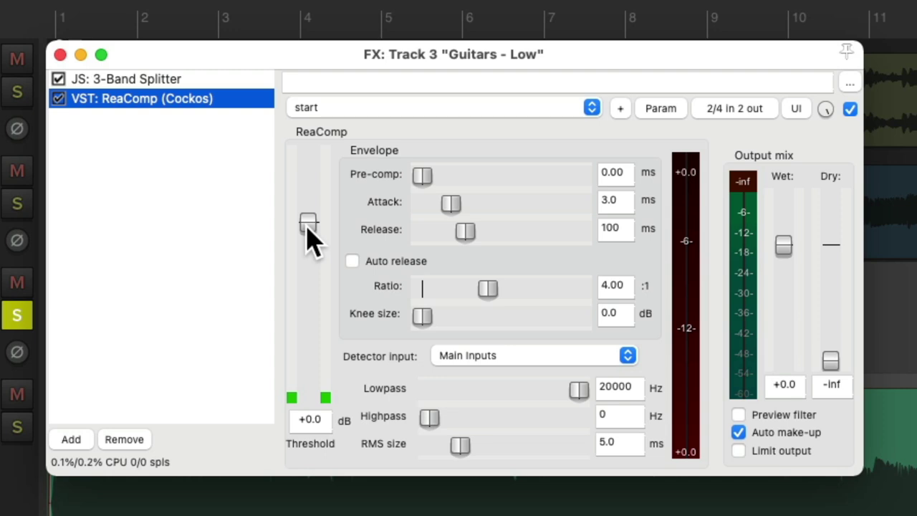
left_click_drag(308, 228, 313, 319)
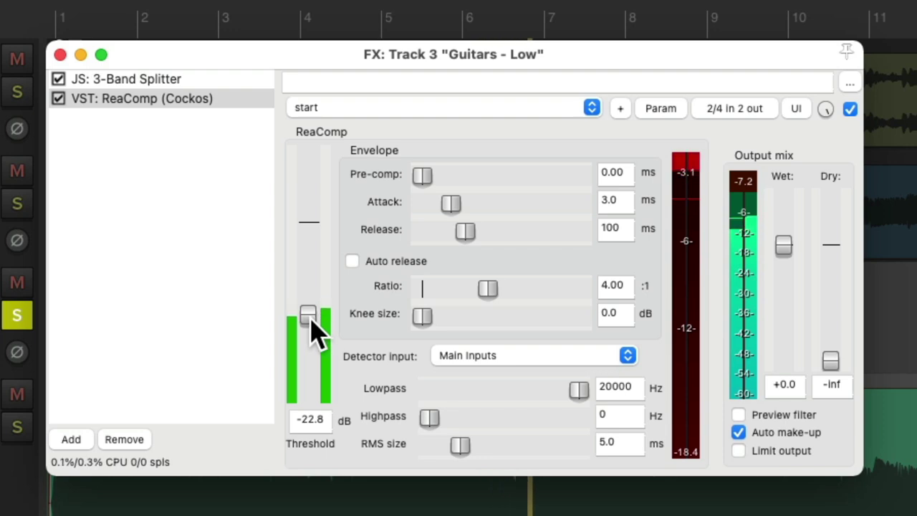
left_click(850, 109)
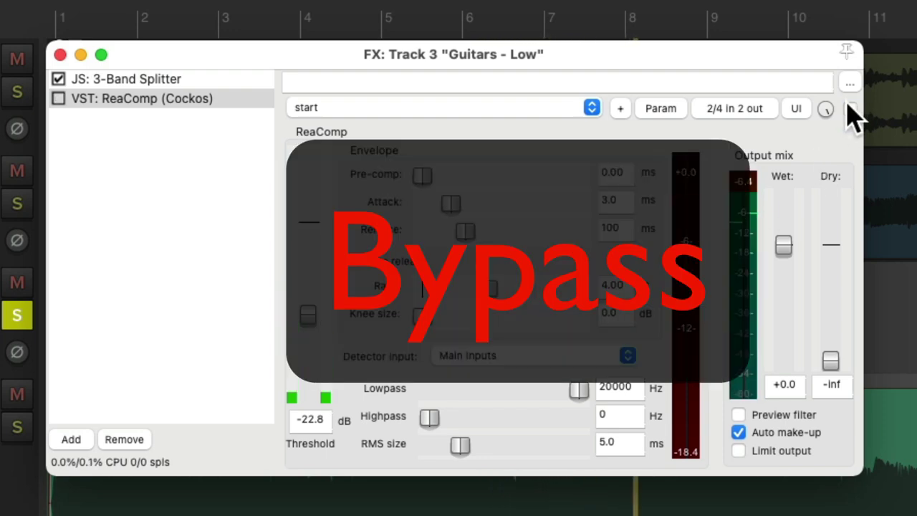
left_click(850, 109)
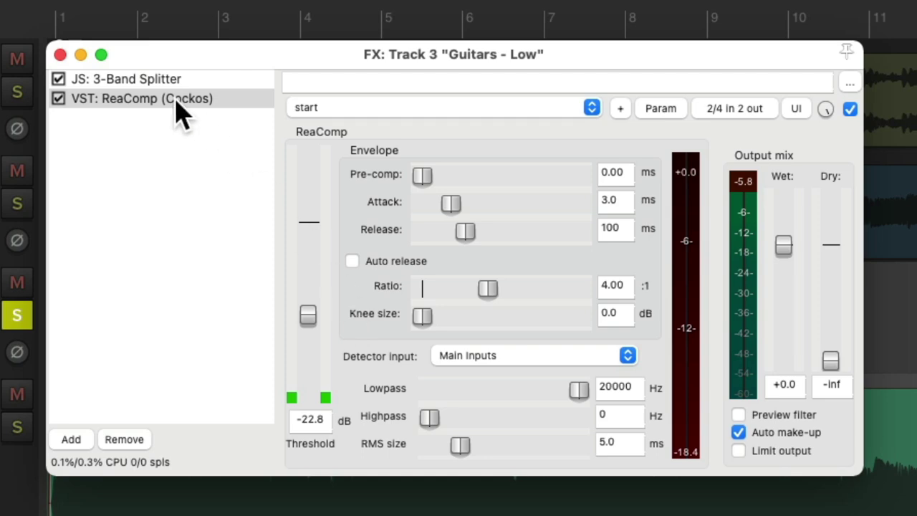
Duplicate the Guitars - Low track.
left_click(61, 55)
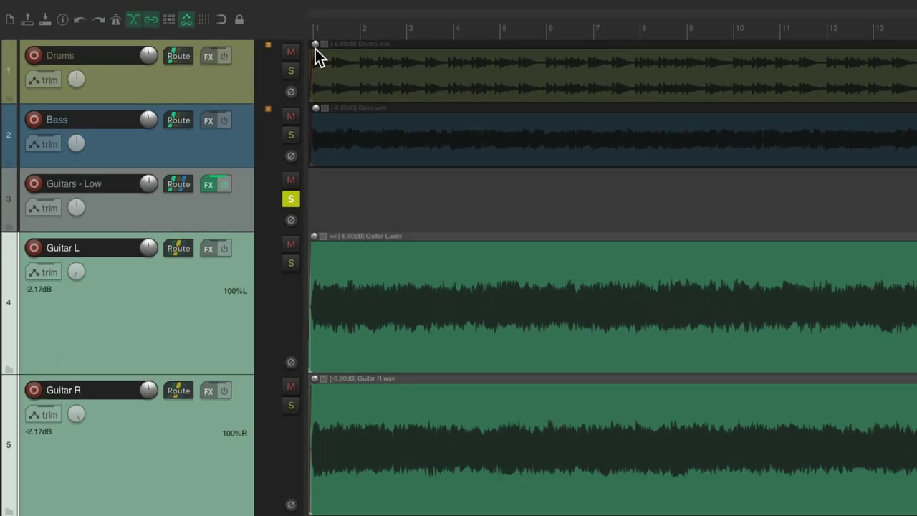
right_click(206, 214)
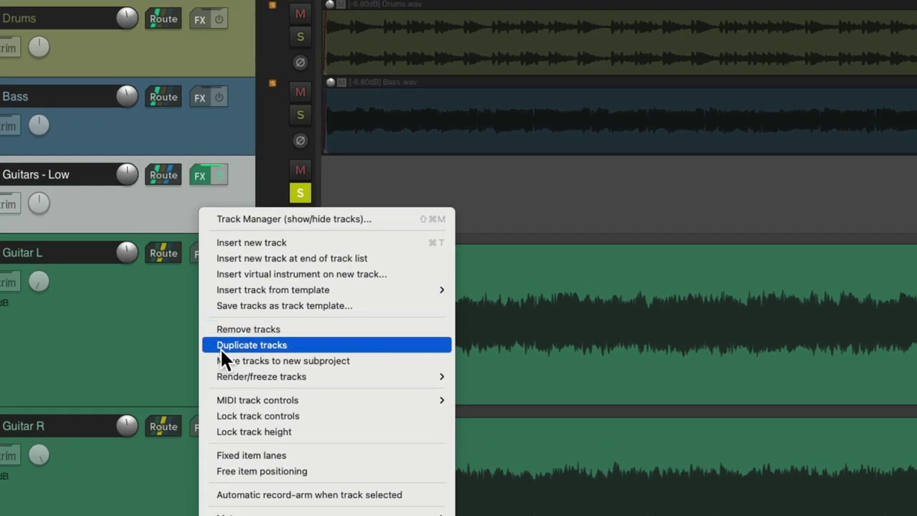
left_click(215, 345)
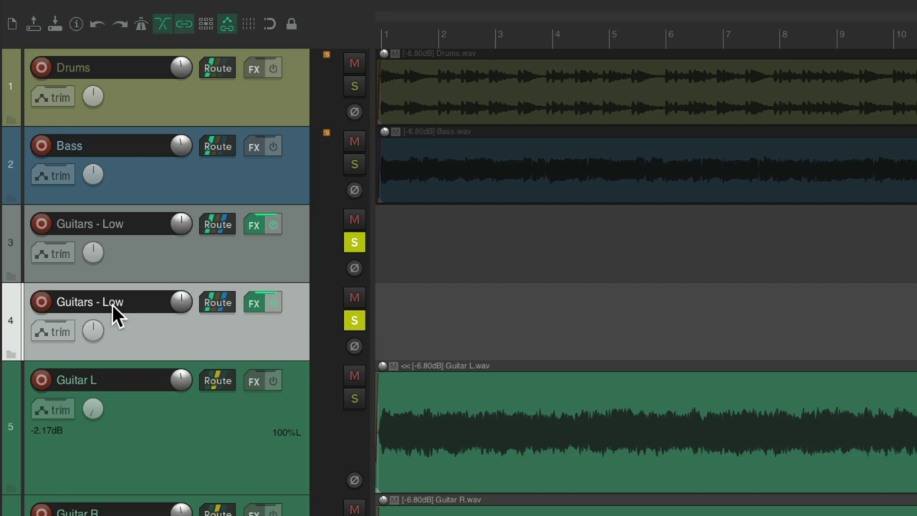
Rename the copy to 'Guitars - Highs' and unsolo Guitars - Low.
double_click(113, 306)
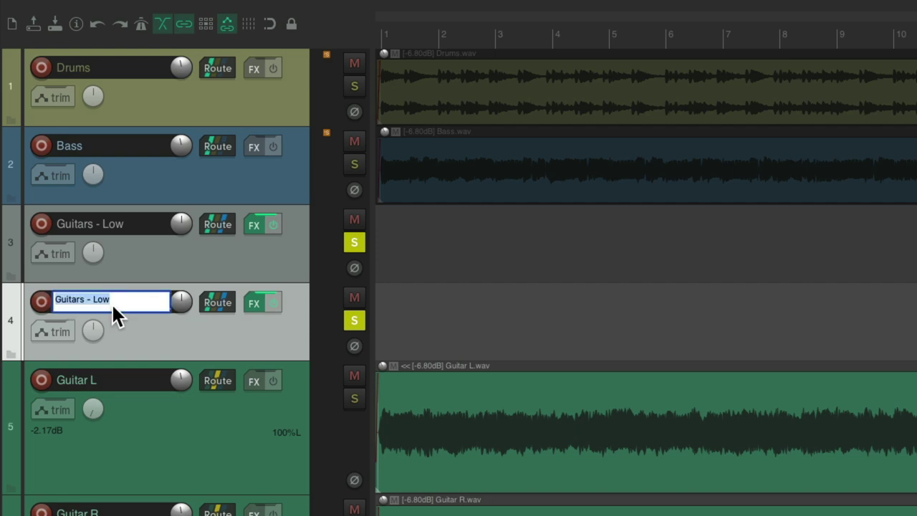
double_click(111, 302)
type("Highs")
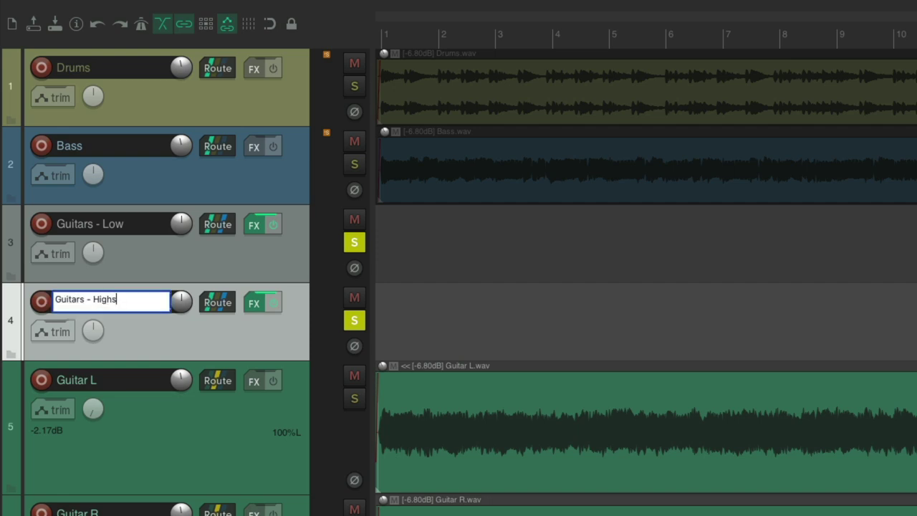
key("Return")
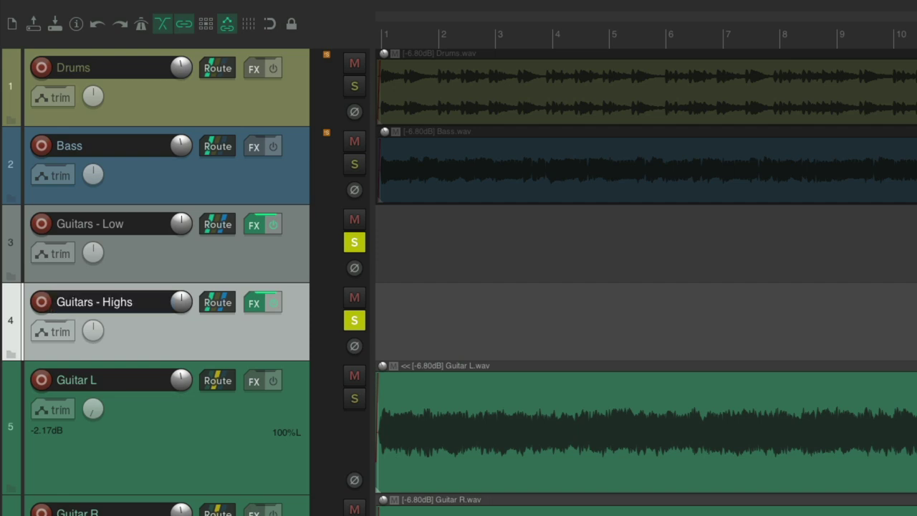
left_click(349, 245)
left_click(252, 304)
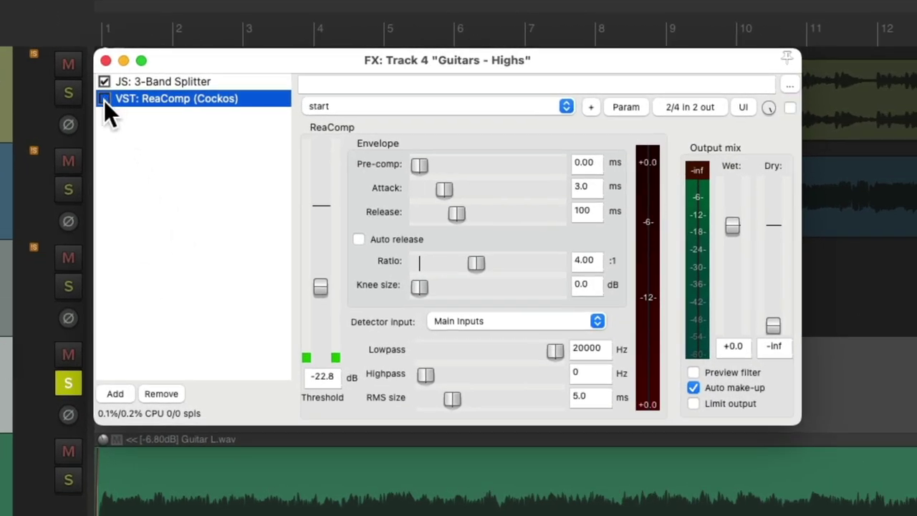
Map the Guitars - Highs splitter's high-band left/right outputs to channels 1–2.
left_click(192, 81)
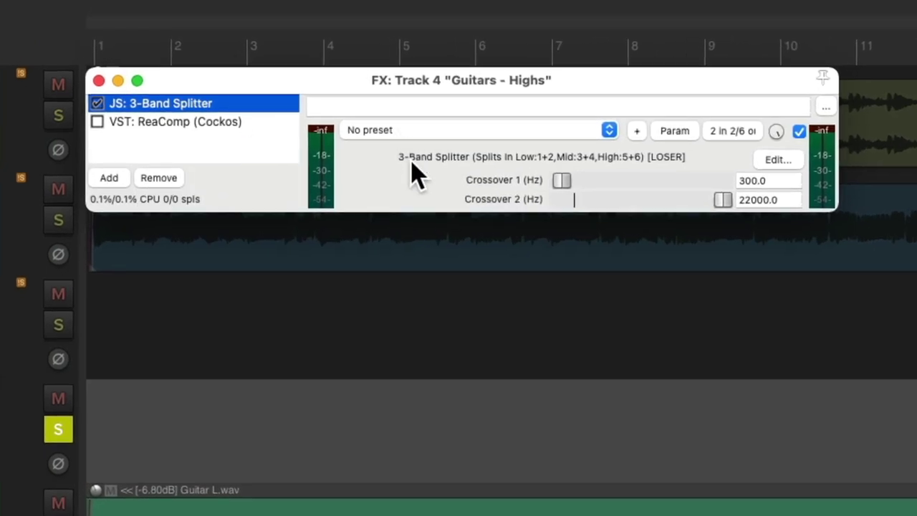
left_click(742, 138)
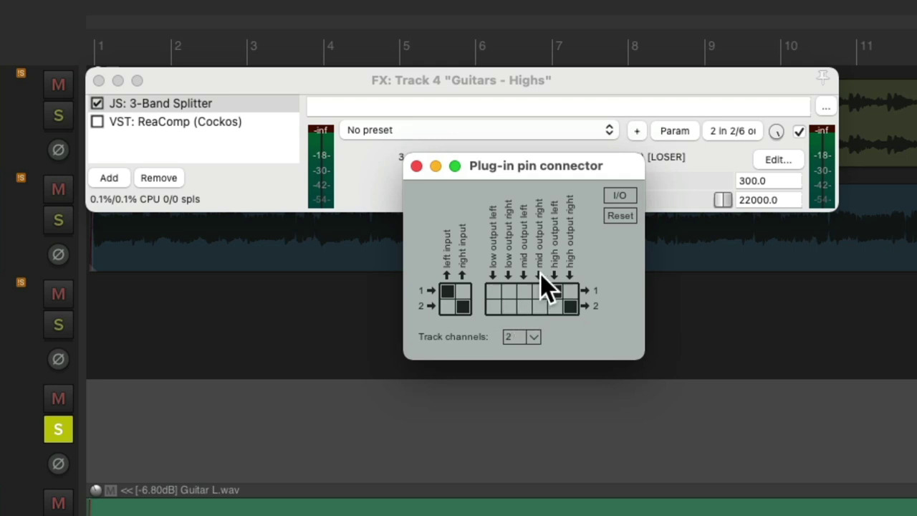
left_click(417, 166)
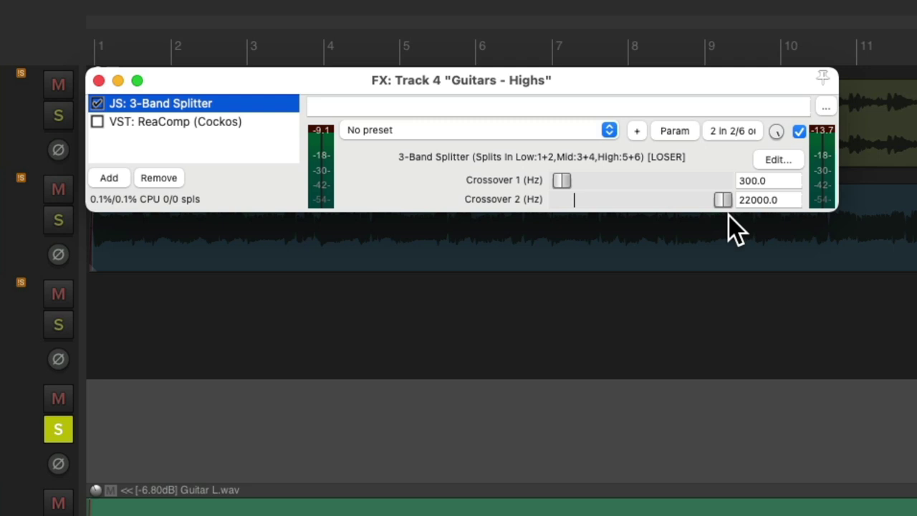
Sweep Crossover 2 on Guitars - Highs from 22000 Hz down to 3105 Hz while listening.
left_click_drag(725, 203, 665, 202)
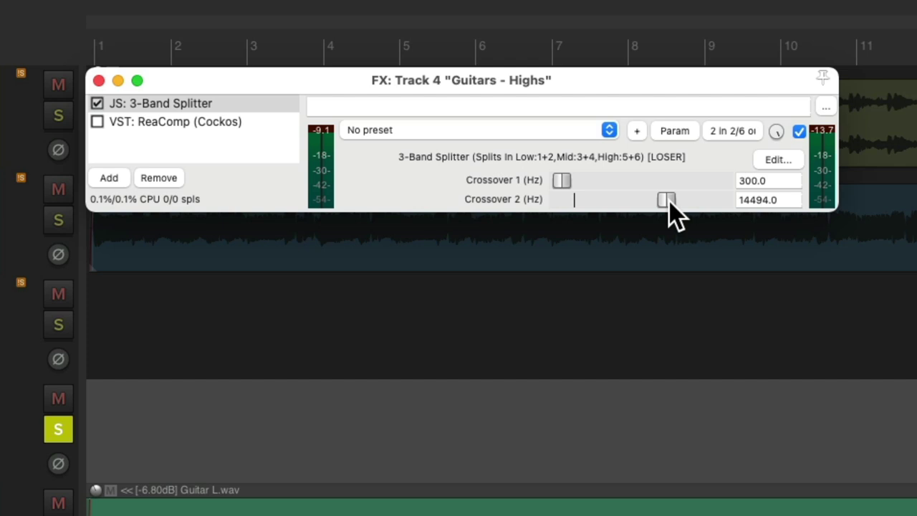
key("space")
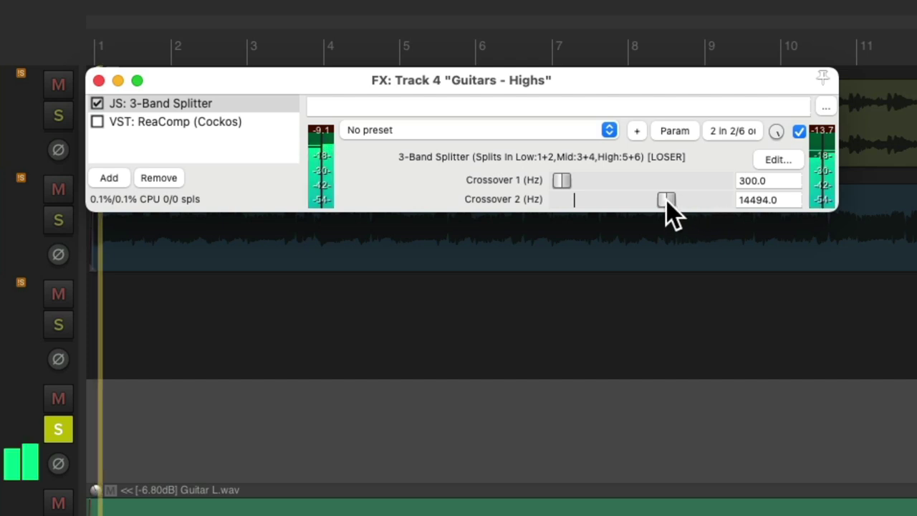
left_click_drag(671, 215, 584, 205)
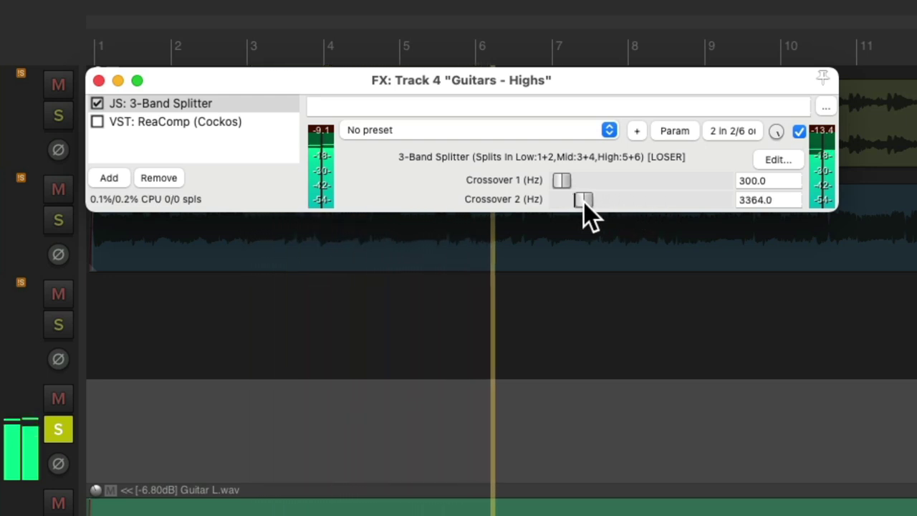
mouse_move(584, 203)
left_mouse_down()
mouse_move(595, 203)
mouse_move(581, 203)
left_mouse_up()
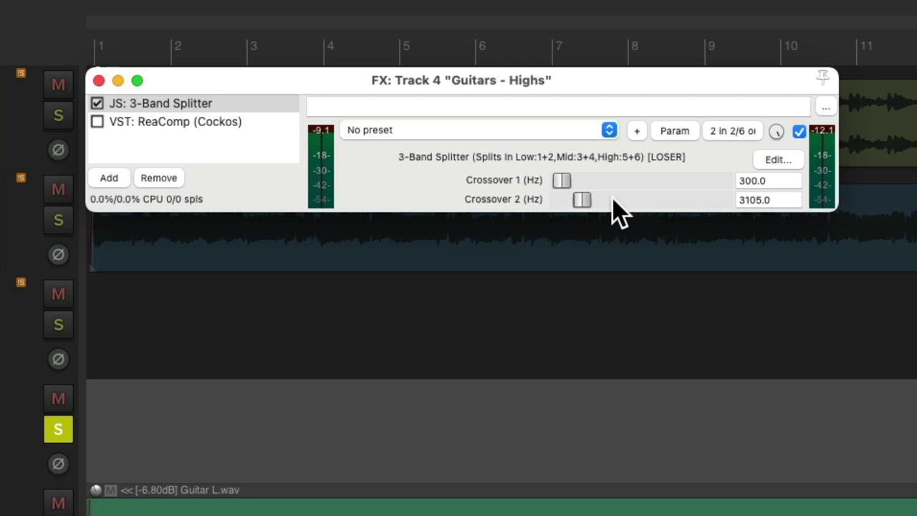
key("space")
mouse_move(585, 203)
left_mouse_down()
mouse_move(566, 218)
mouse_move(571, 207)
mouse_move(604, 206)
mouse_move(587, 207)
left_mouse_up()
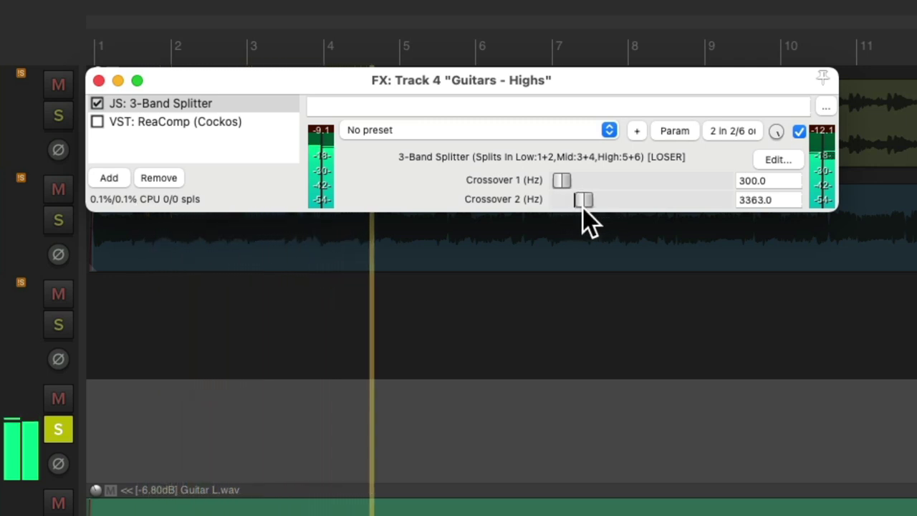
scroll(583, 209, "down", 5)
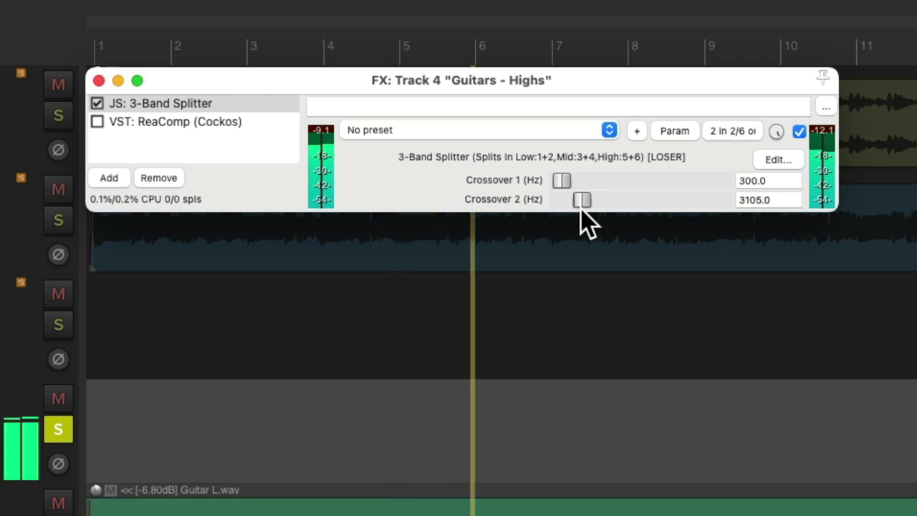
key("space")
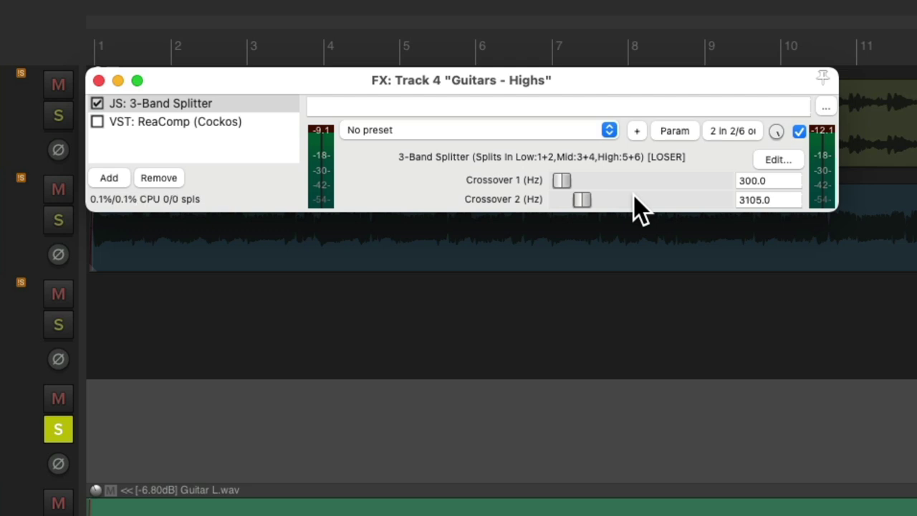
Enable ReaComp on Guitars - Highs, lower its threshold to -31.9 dB, and close the effects window.
left_click(98, 122)
left_click(165, 124)
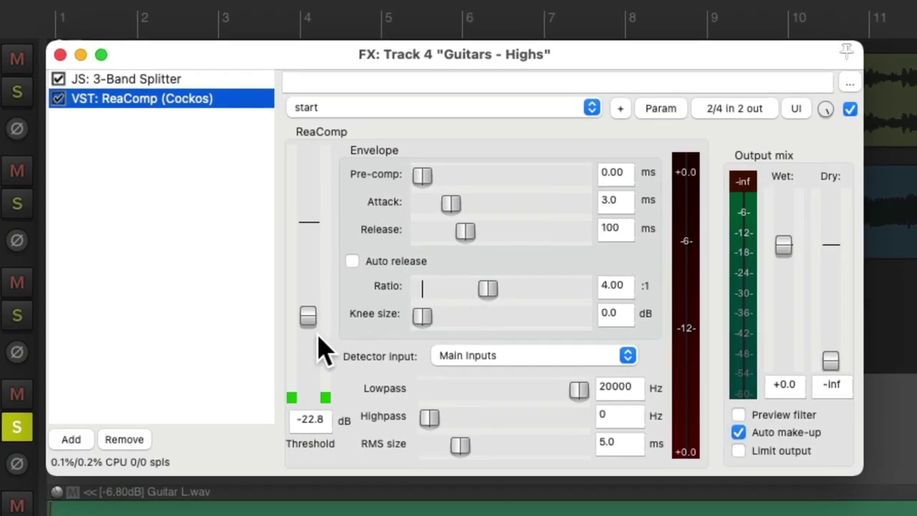
double_click(308, 319)
left_click_drag(313, 224, 311, 338)
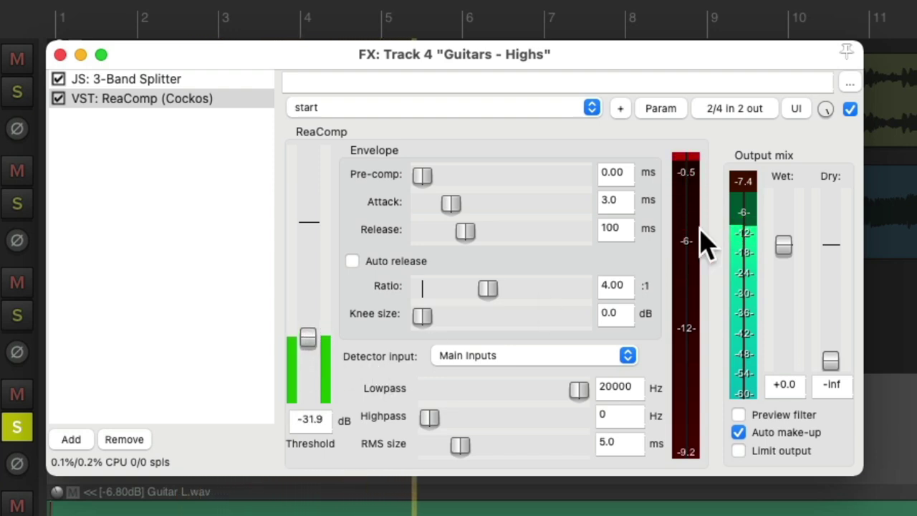
left_click(849, 109)
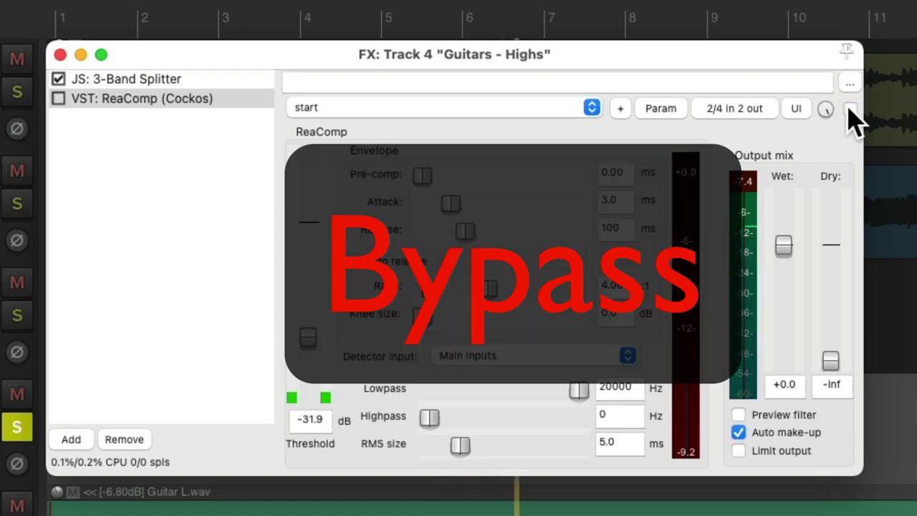
left_click(850, 109)
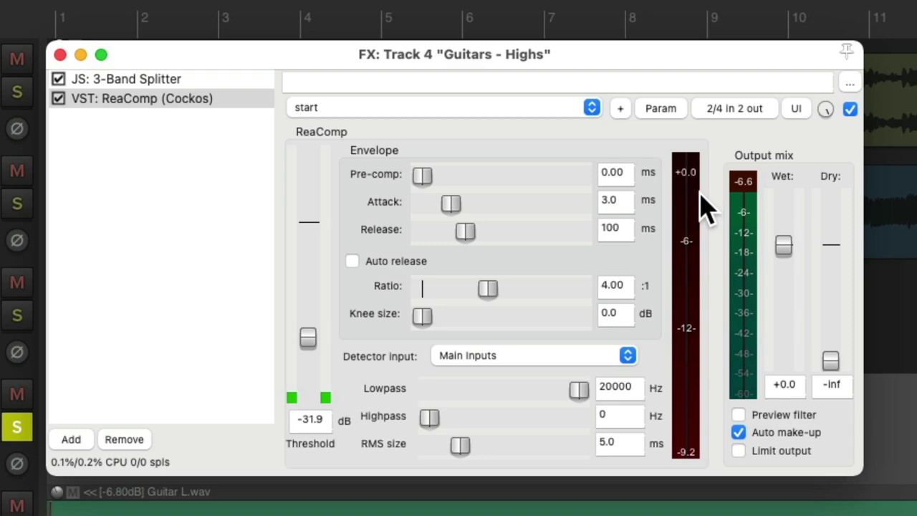
left_click(59, 55)
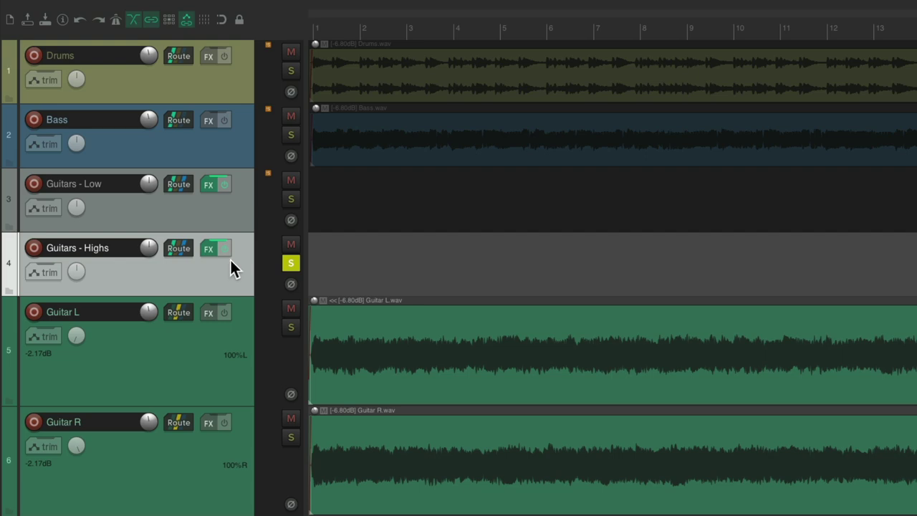
Duplicate the Guitars - Highs track and rename the copy to Guitars - Mids.
right_click(231, 268)
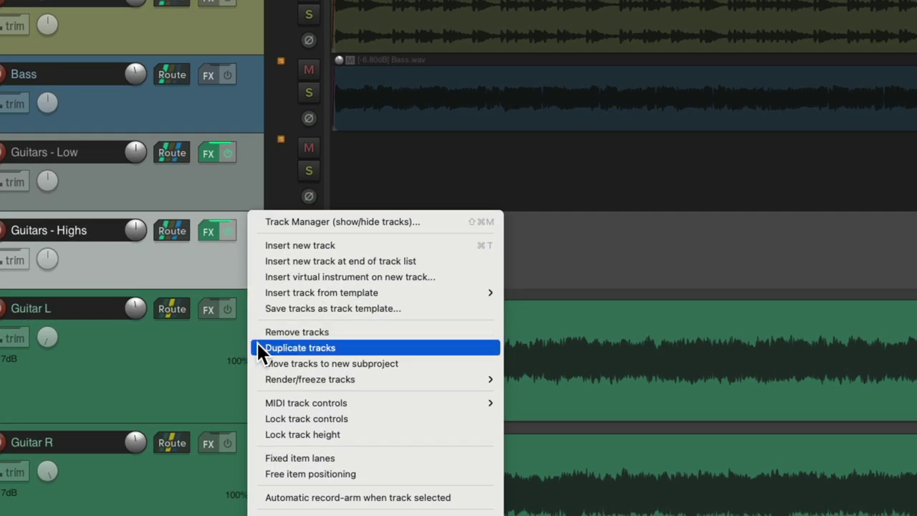
left_click(260, 349)
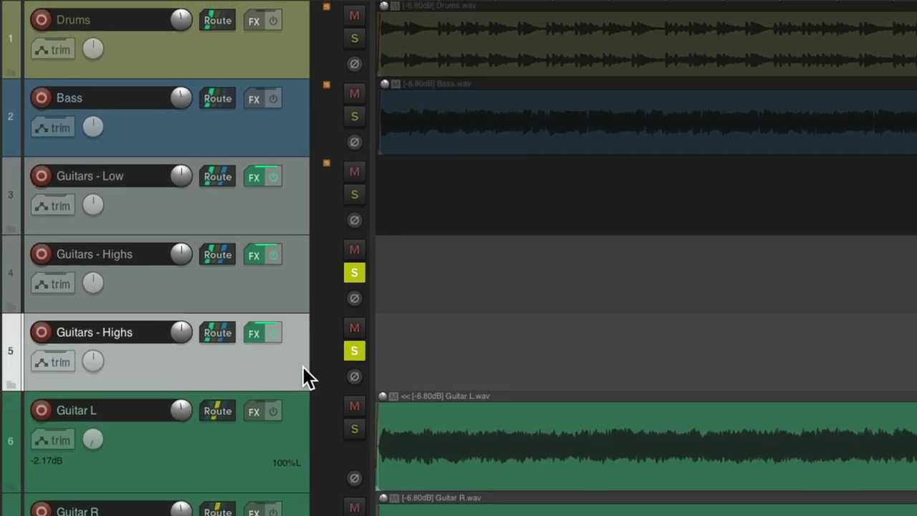
double_click(120, 259)
double_click(104, 253)
key("Return")
Unsolo Guitars - Highs and route the Mids track's 3-Band Splitter mid outputs to channels 1 and 2.
left_click(354, 351)
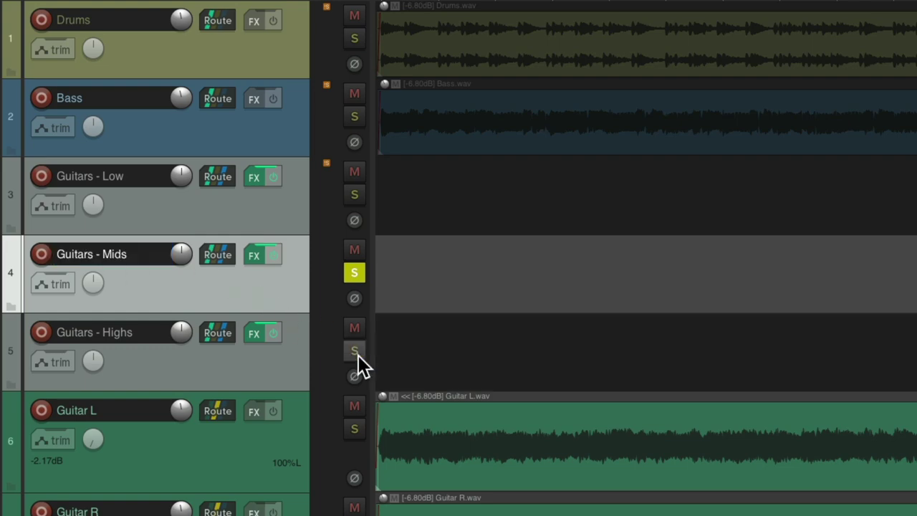
left_click(255, 259)
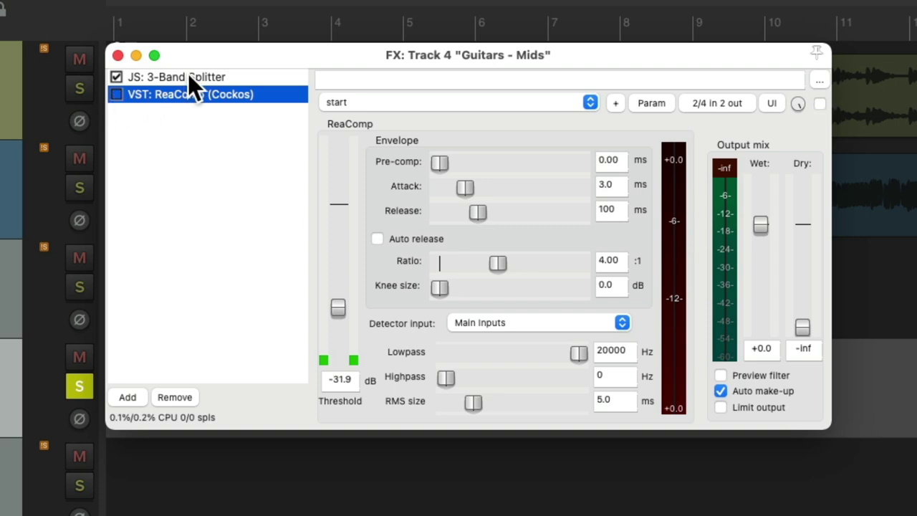
left_click(188, 76)
left_click(726, 132)
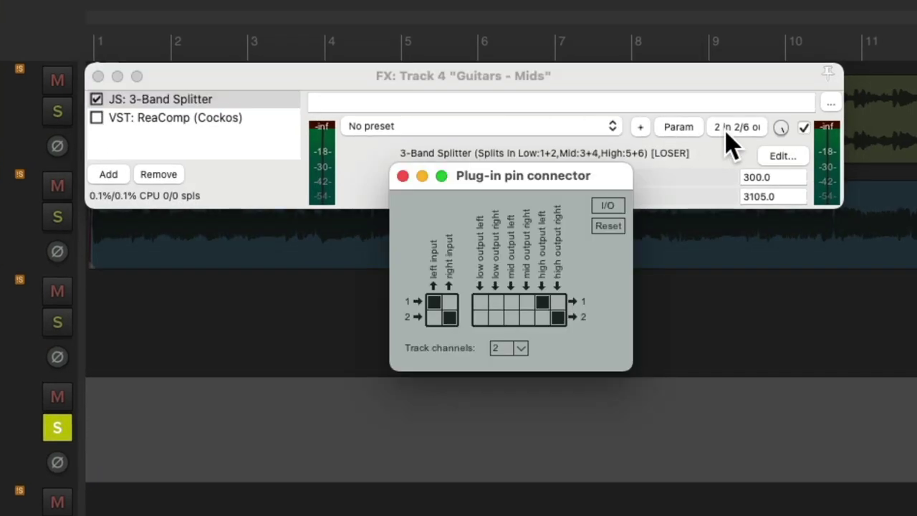
left_click(511, 302)
left_click(527, 317)
left_click(403, 176)
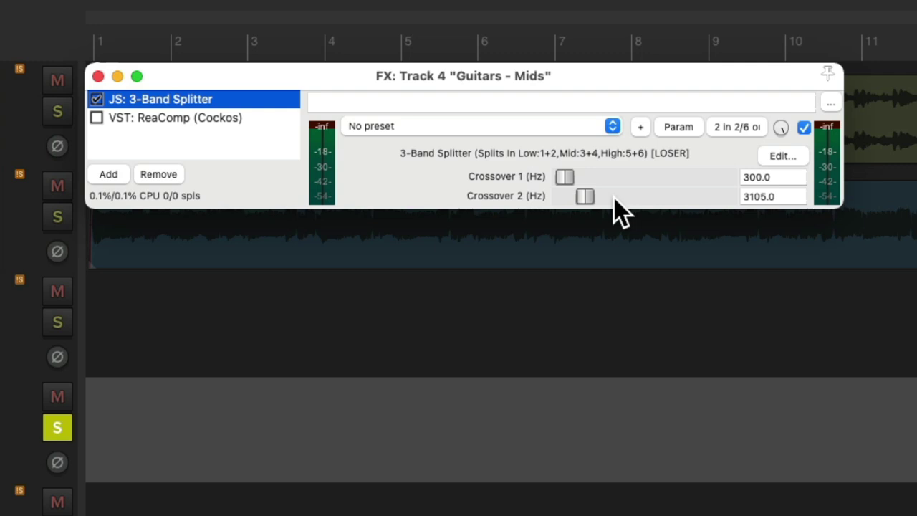
Enable ReaComp on Guitars - Mids, lower its threshold to -25.8 dB, and compare it with bypass.
key("space")
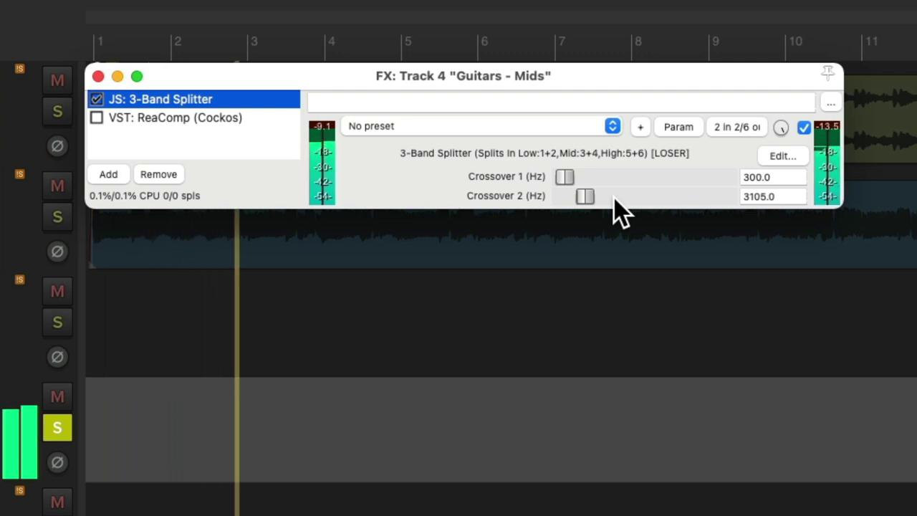
key("space")
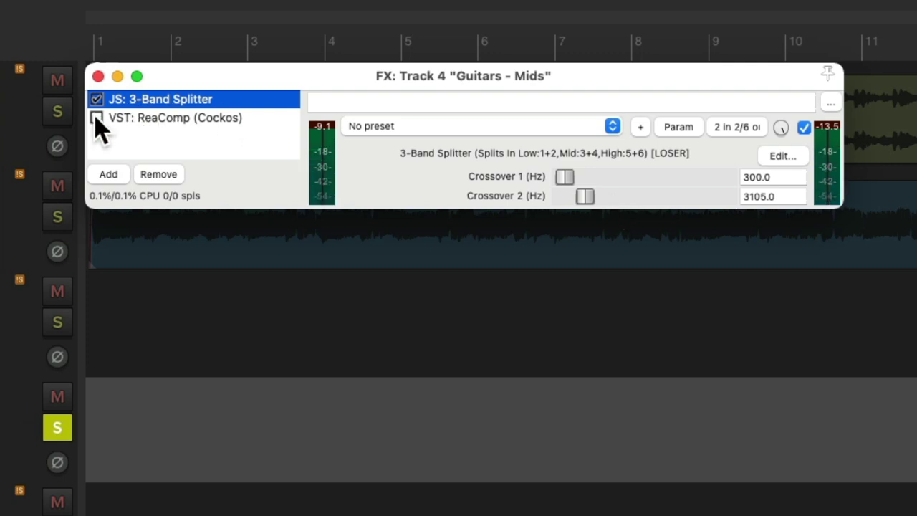
left_click(96, 118)
left_click(180, 120)
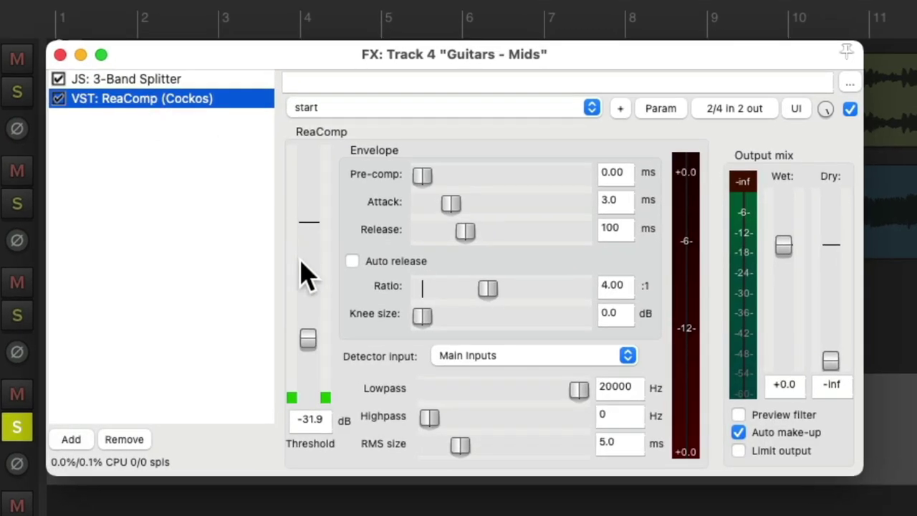
double_click(307, 339)
left_click_drag(309, 219, 309, 324)
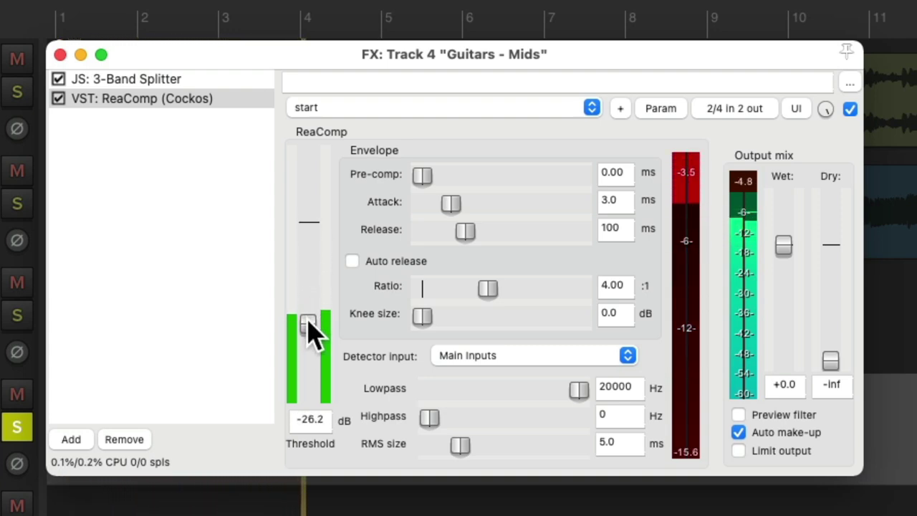
left_click(850, 109)
left_click(851, 109)
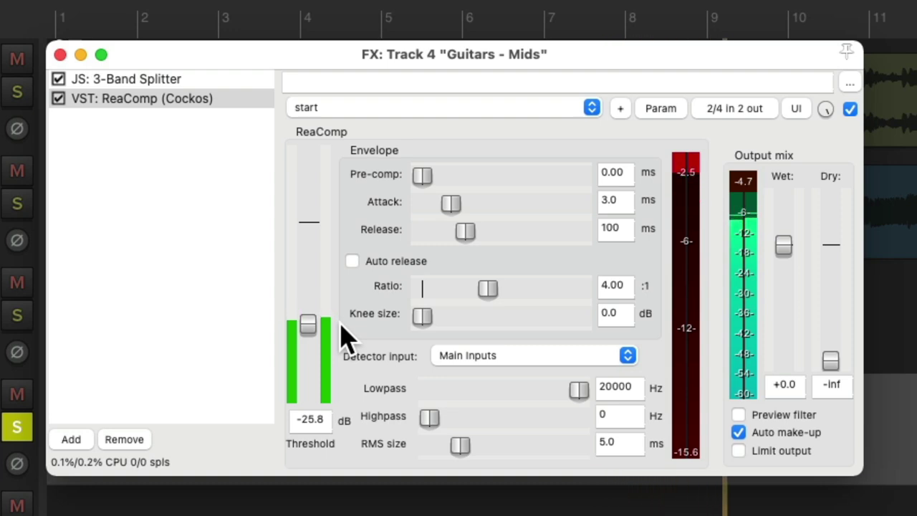
In the mixer, solo Guitars - Low and Highs and pull the Highs and Mids faders to silence.
left_click(60, 54)
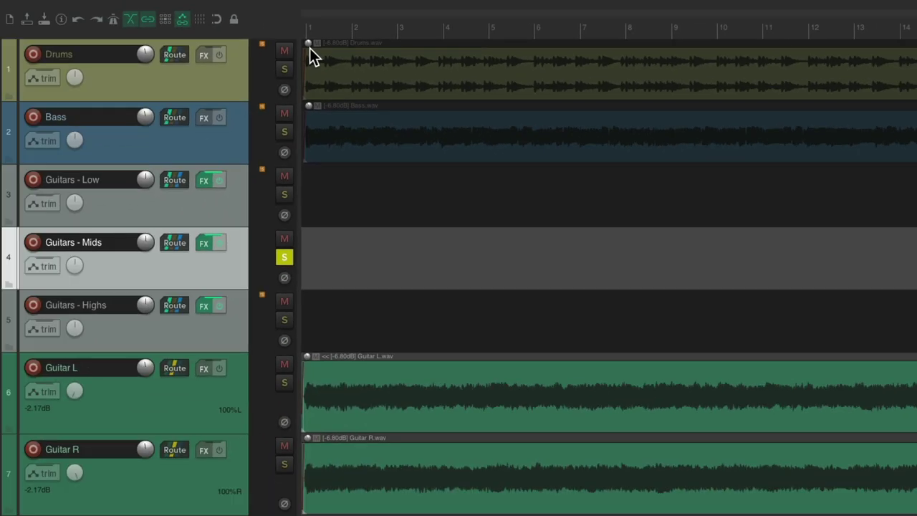
key("super+m")
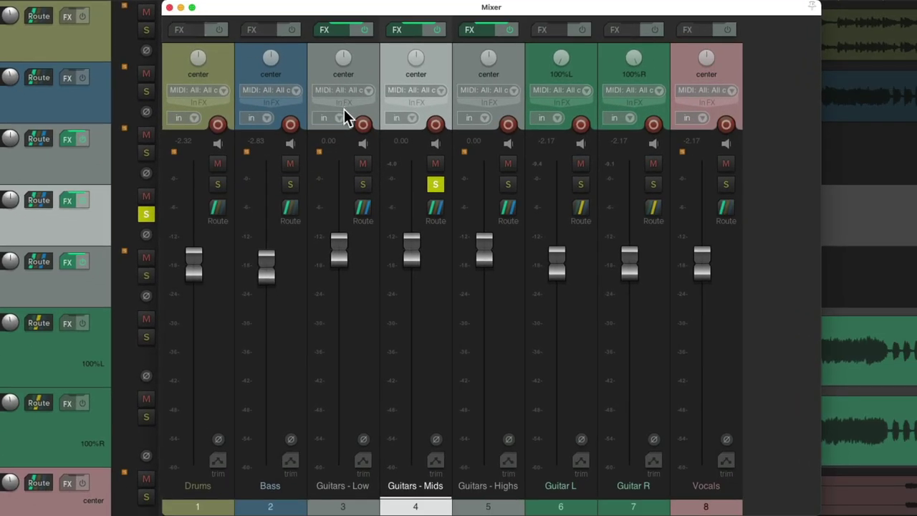
left_click(363, 185)
left_click(508, 185)
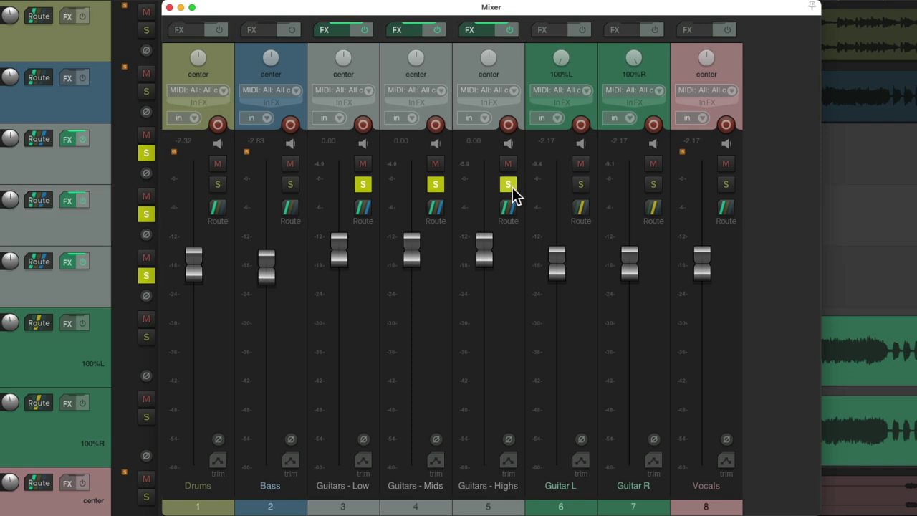
left_click_drag(491, 237, 486, 458)
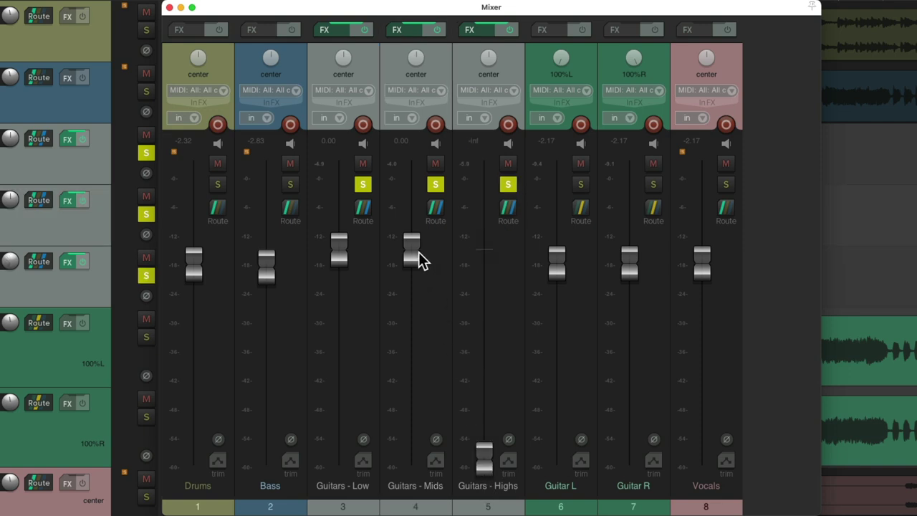
left_click_drag(418, 252, 412, 458)
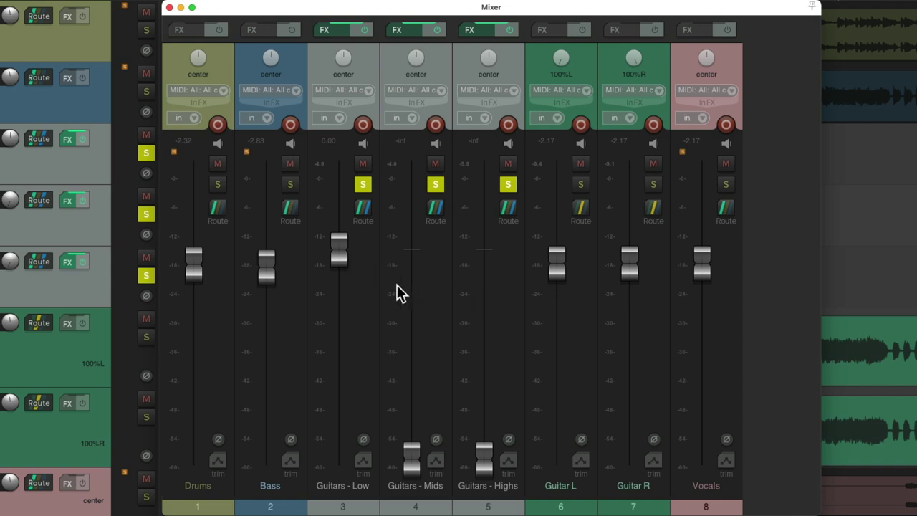
During playback, set Guitars - Low to -0.94 dB and Mids to -3.33 dB, then bring Highs back up.
key("space")
left_click_drag(347, 264, 345, 268)
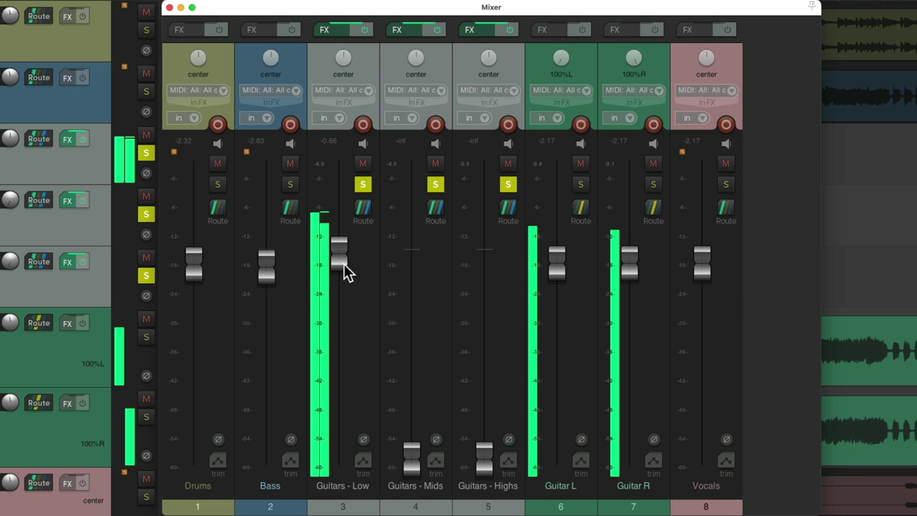
left_click_drag(415, 329, 415, 279)
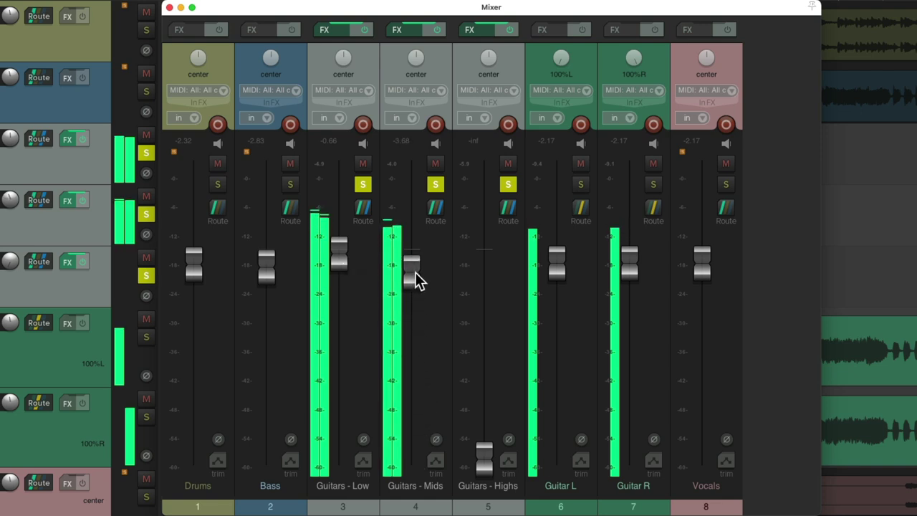
left_click_drag(342, 260, 342, 262)
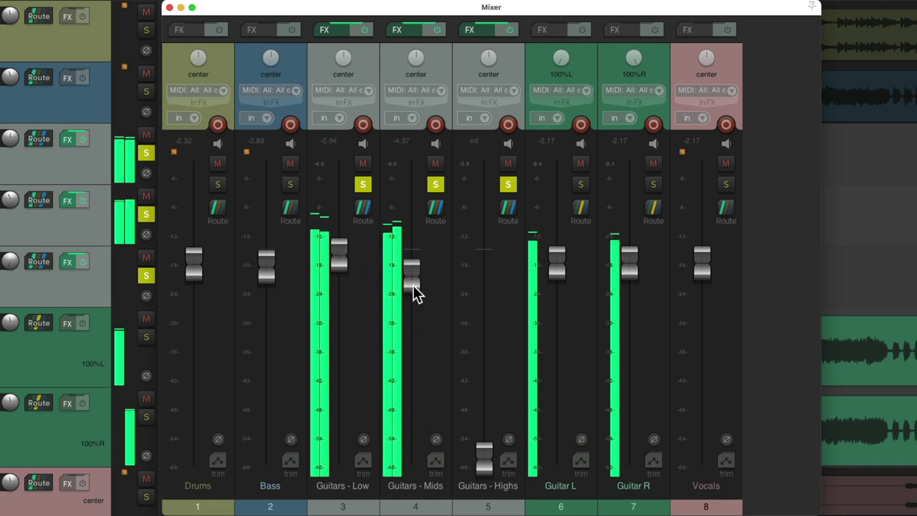
left_click_drag(413, 278, 412, 272)
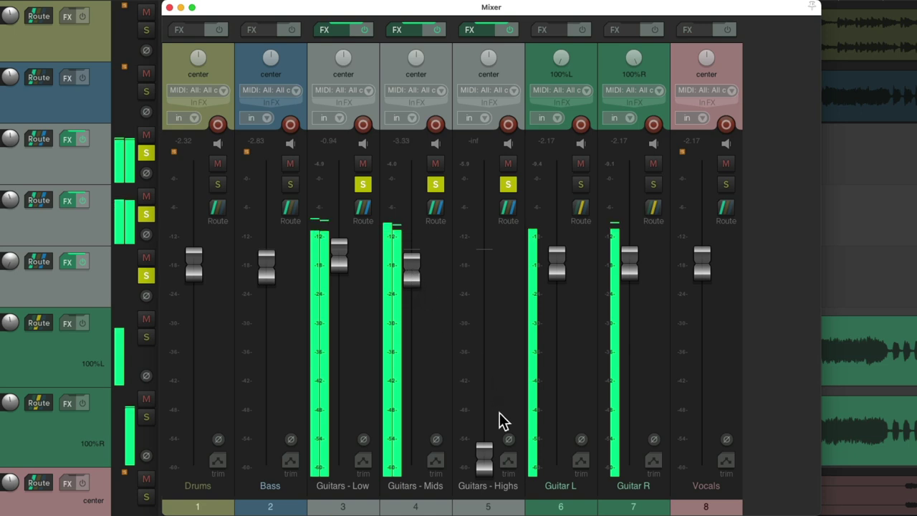
left_click_drag(485, 460, 483, 278)
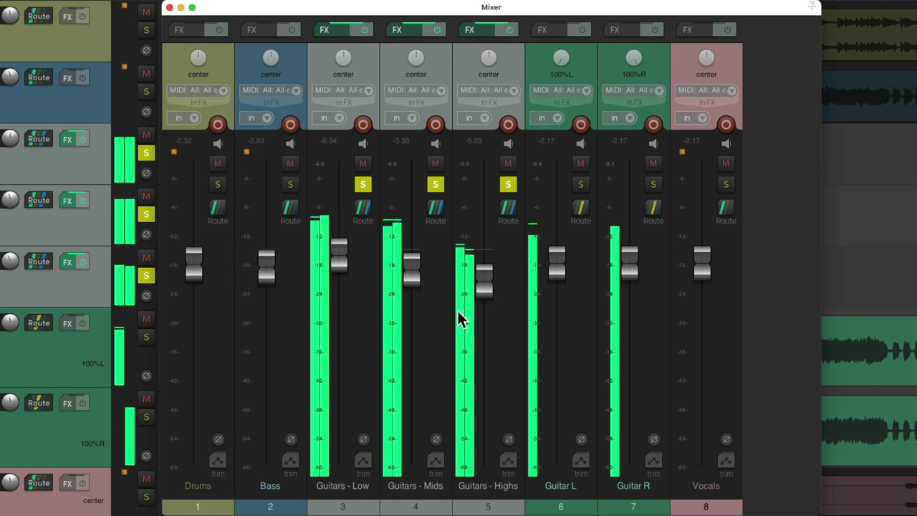
key("space")
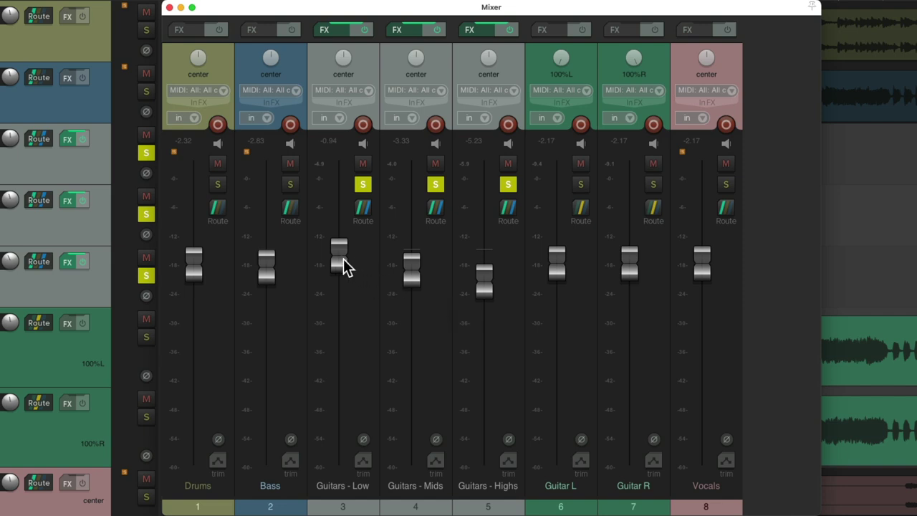
Fine-tune the bands to Low -2.80, Mids -4.02 and Highs -4.72 dB, then stop playback.
key("space")
mouse_move(342, 261)
left_mouse_down()
mouse_move(342, 351)
mouse_move(344, 263)
mouse_move(348, 343)
mouse_move(348, 271)
left_mouse_up()
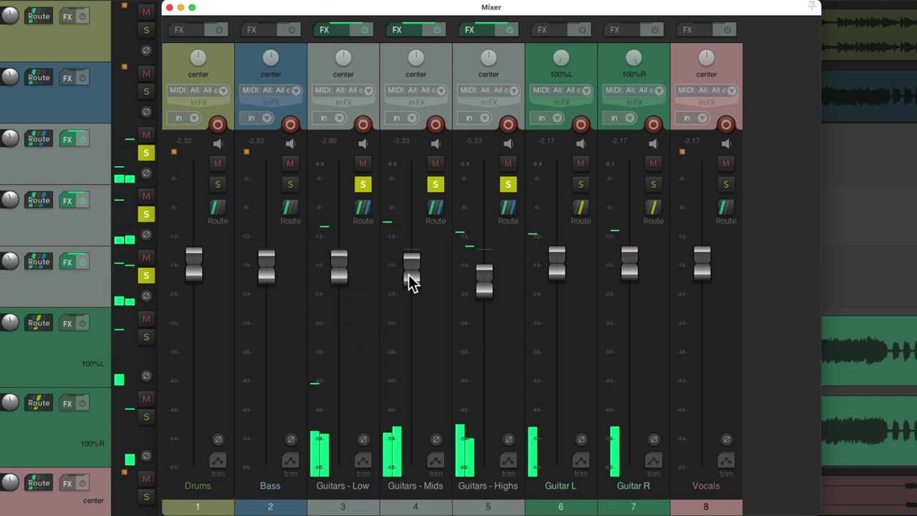
key("space")
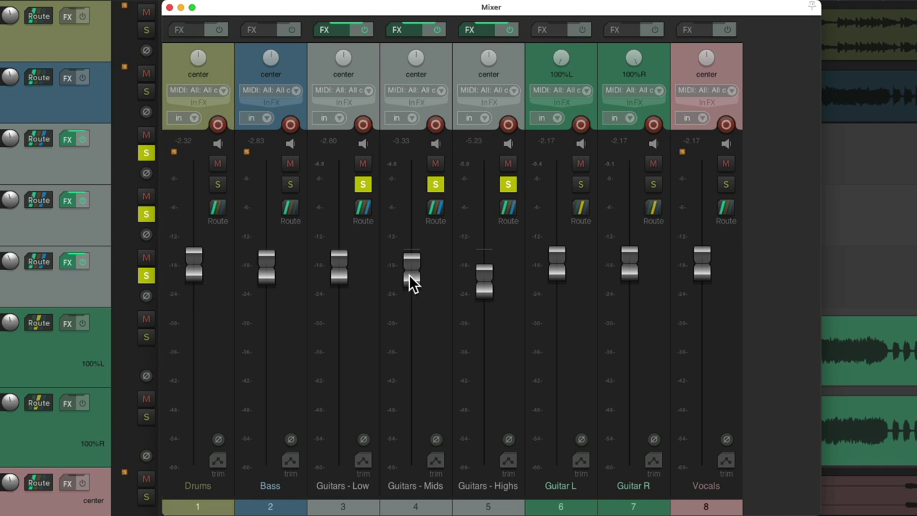
key("space")
mouse_move(411, 286)
left_mouse_down()
mouse_move(411, 415)
mouse_move(411, 287)
left_mouse_up()
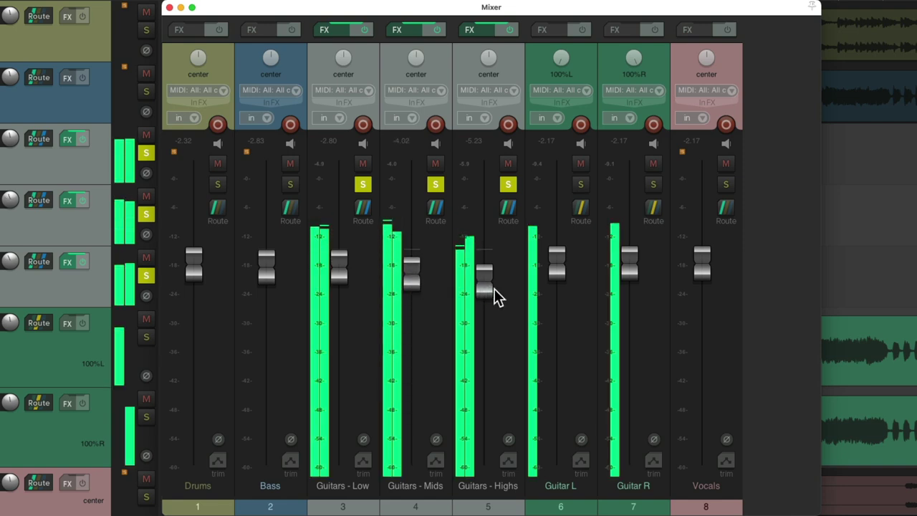
key("space")
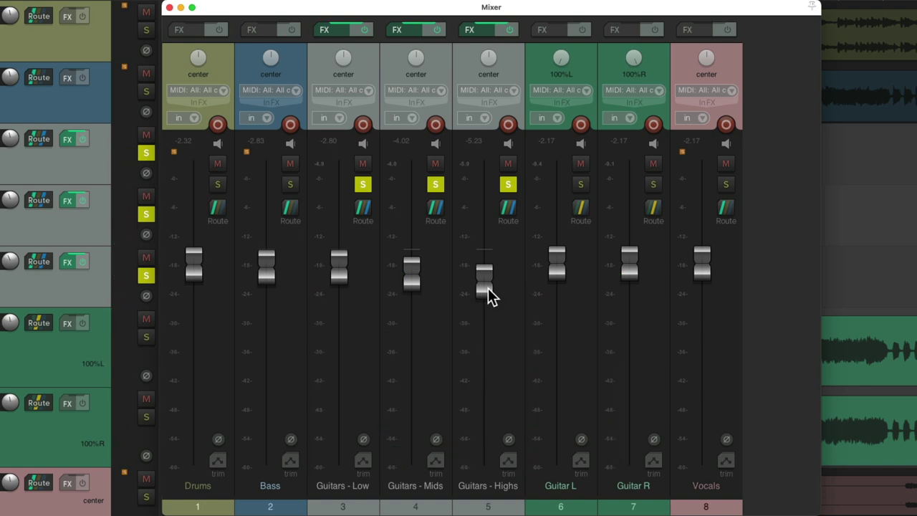
key("space")
mouse_move(489, 296)
left_mouse_down()
mouse_move(486, 390)
mouse_move(485, 299)
left_mouse_up()
key("space")
key("space")
mouse_move(488, 298)
left_mouse_down()
mouse_move(488, 249)
mouse_move(485, 352)
mouse_move(485, 296)
left_mouse_up()
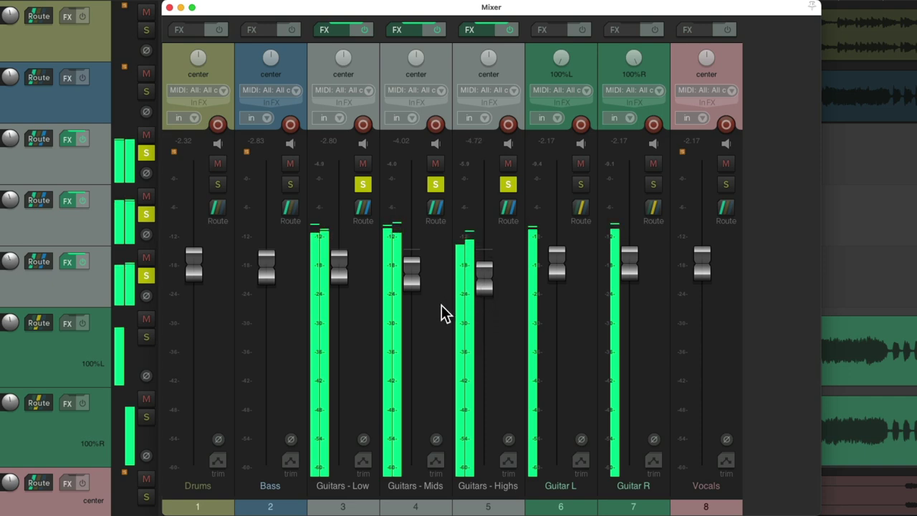
key("space")
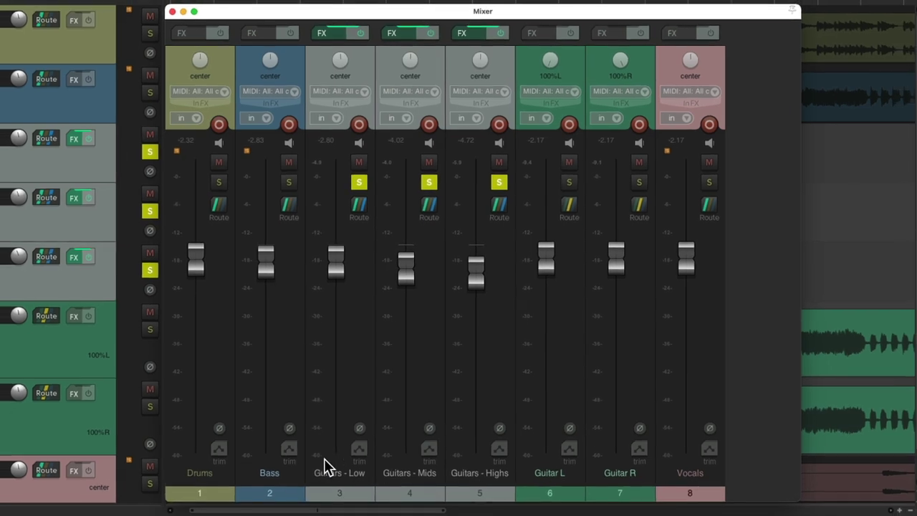
Insert a new track after Bass named Guitars.
left_click(297, 509)
key("super+t")
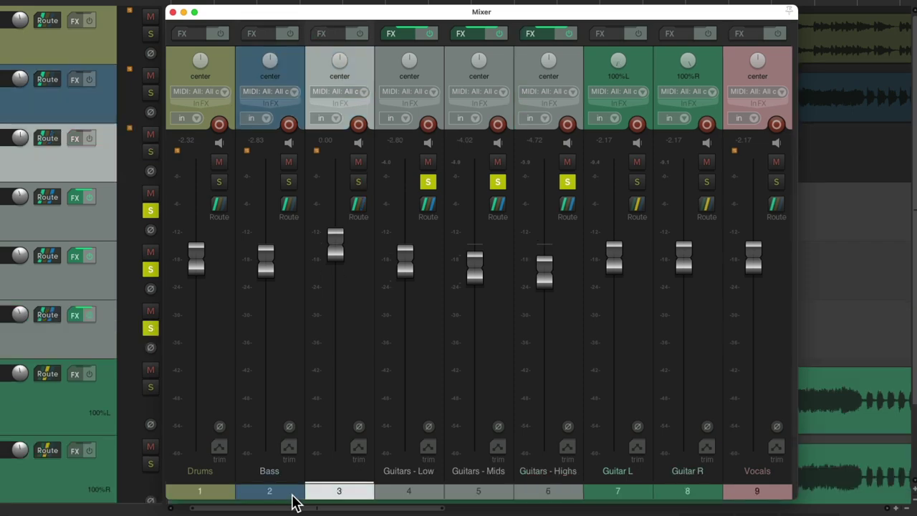
double_click(342, 471)
type("Guitars")
key("Return")
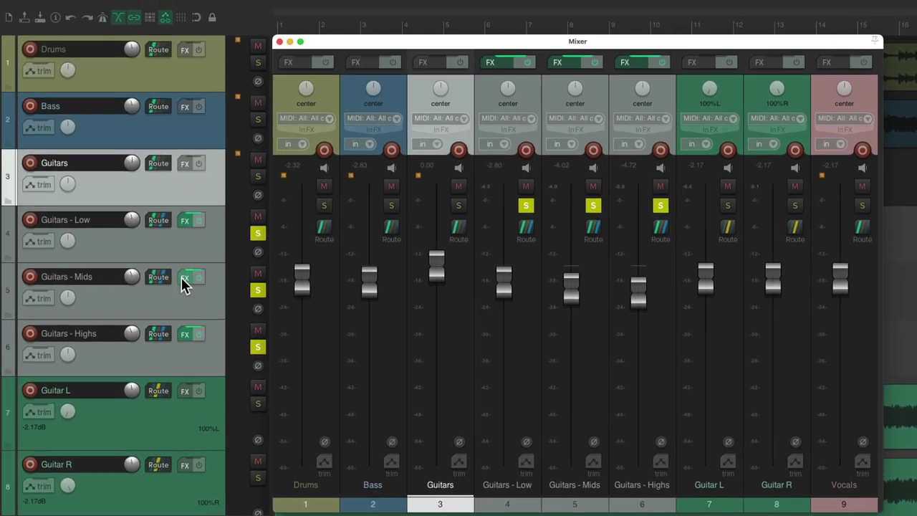
Move Guitars - Low, Mids and Highs into the Guitars folder.
left_click(71, 227)
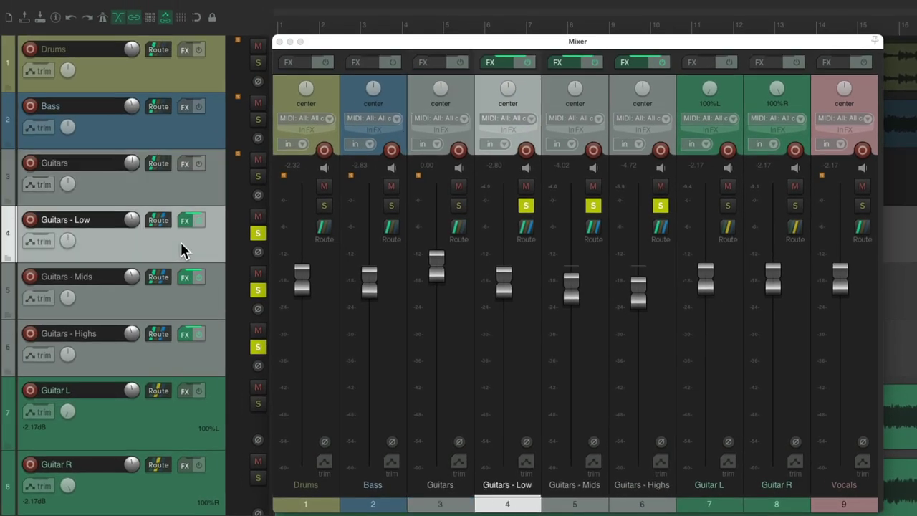
left_click(198, 356, "shift")
left_click_drag(139, 243, 134, 178)
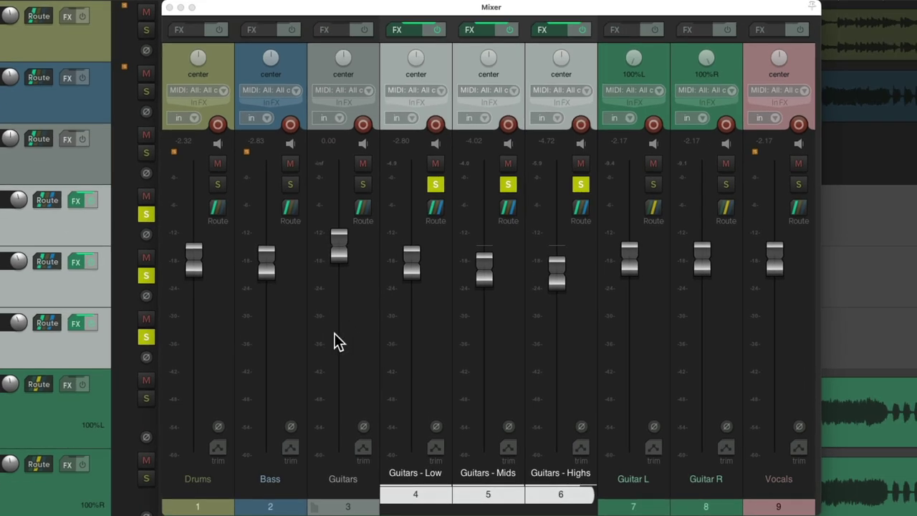
Clear the three band solos, solo the Guitars folder, and reset its level to 0 dB.
left_click_drag(435, 185, 579, 188)
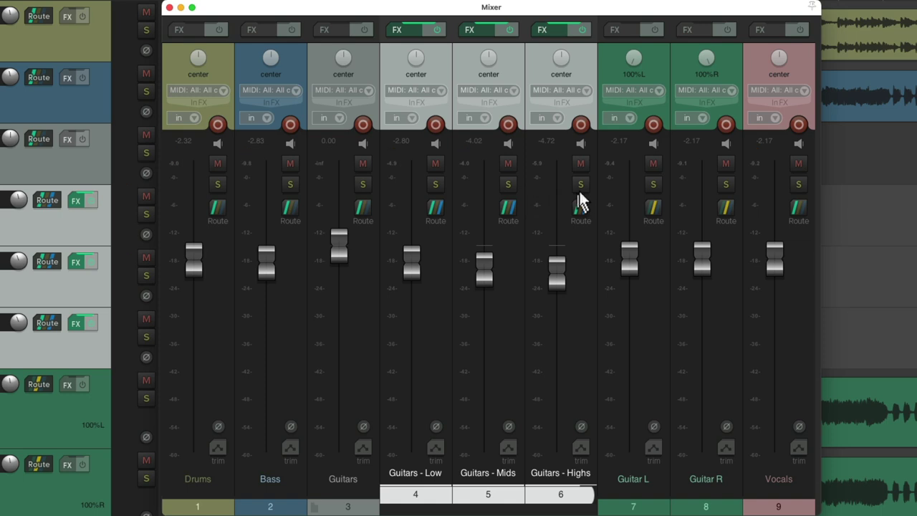
left_click(363, 185)
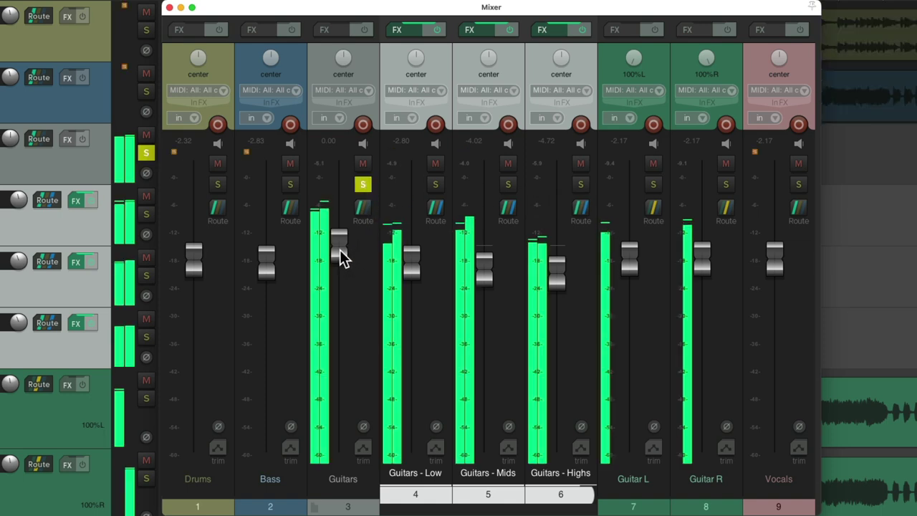
mouse_move(342, 255)
left_mouse_down()
mouse_move(340, 352)
mouse_move(345, 263)
left_mouse_up()
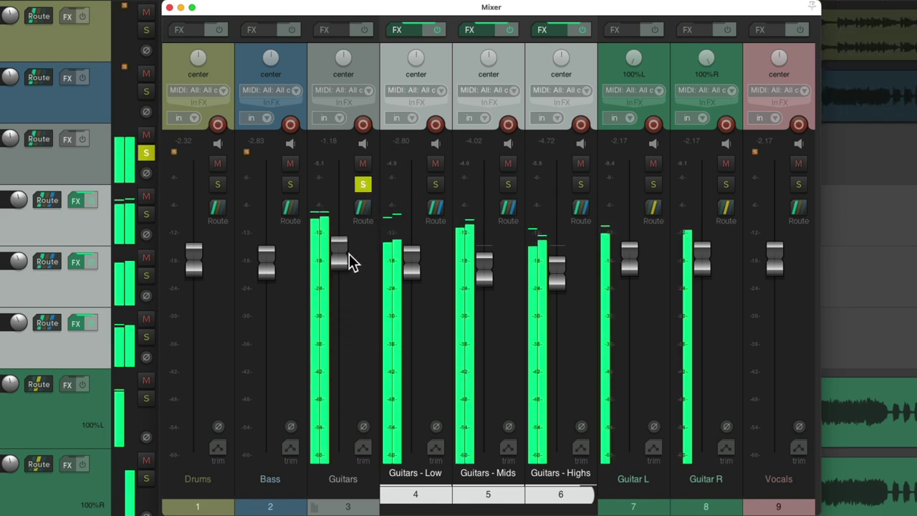
double_click(344, 262)
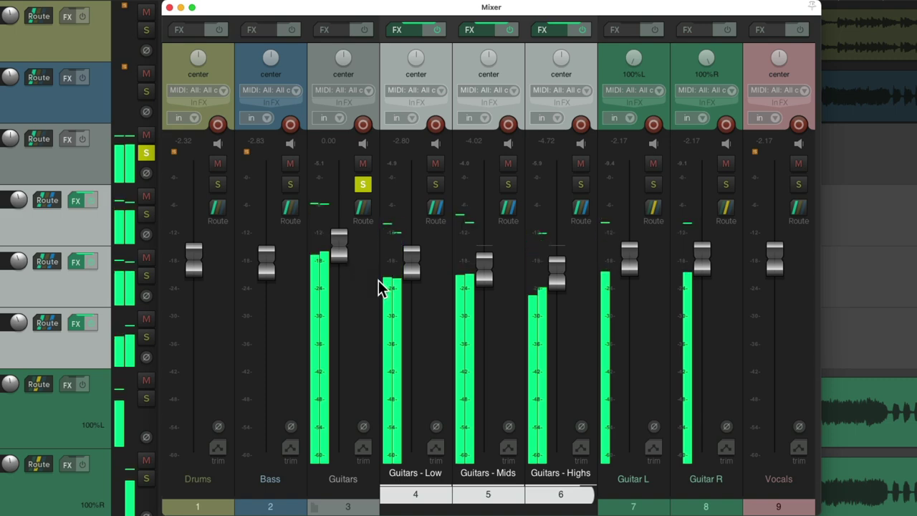
left_click(363, 186)
Lower the Guitars folder level while comparing it soloed and muted, then stop playback.
left_click_drag(343, 264, 343, 305)
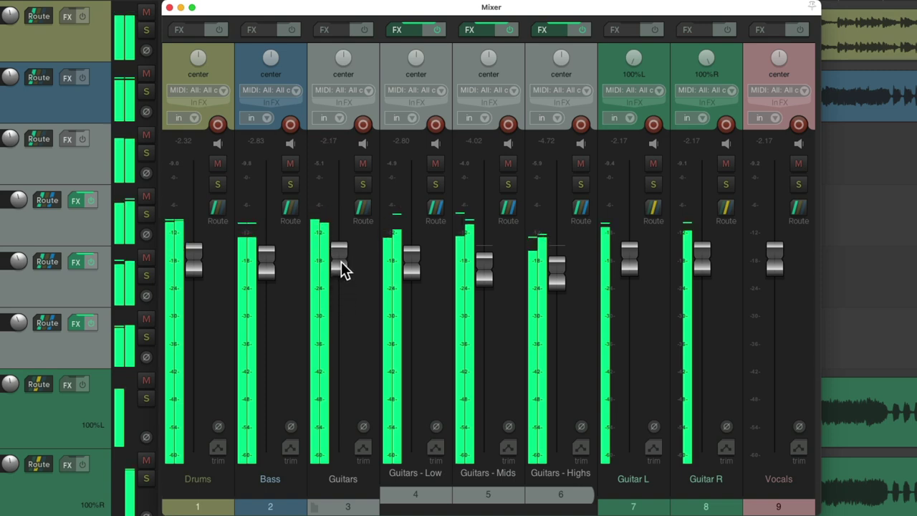
left_click(363, 185)
left_click(363, 185)
left_click(364, 165)
left_click(363, 165)
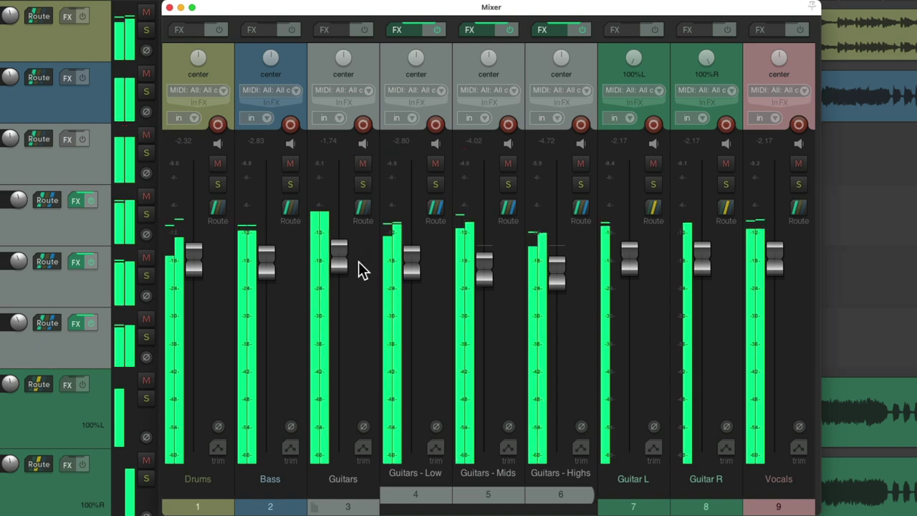
mouse_move(340, 266)
left_mouse_down()
mouse_move(340, 344)
mouse_move(348, 270)
left_mouse_up()
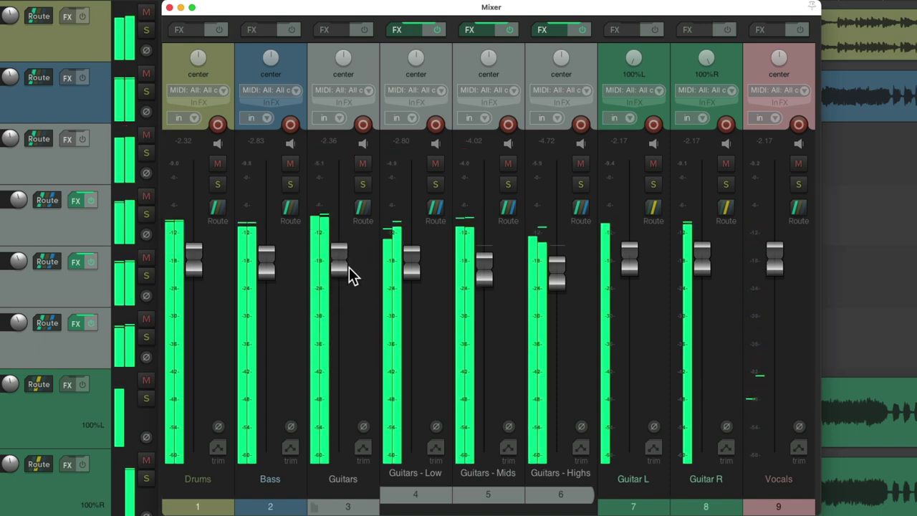
key("space")
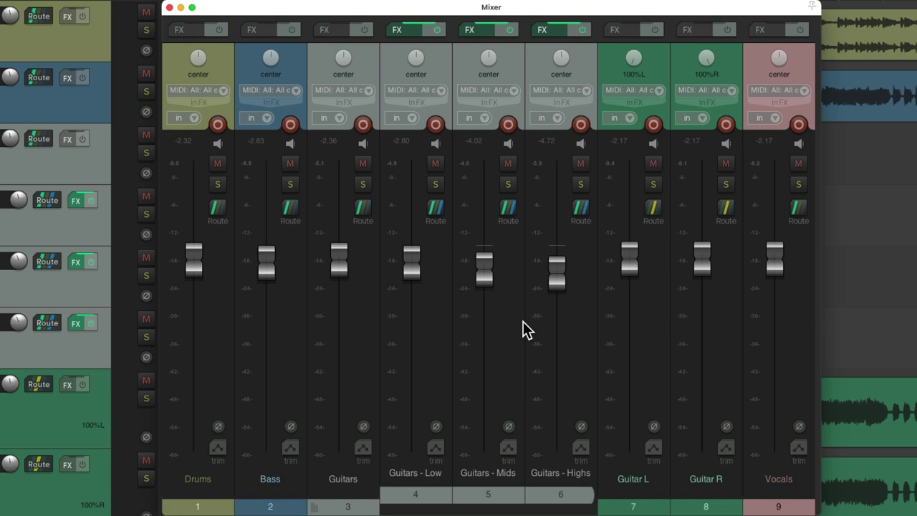
Set Guitars - Highs to -3.63 dB, Mids to -3.24 dB, and the Guitars folder to -2.70 dB.
key("space")
mouse_move(557, 286)
left_mouse_down()
mouse_move(557, 265)
mouse_move(552, 311)
mouse_move(556, 288)
left_mouse_up()
left_click_drag(493, 276, 420, 272)
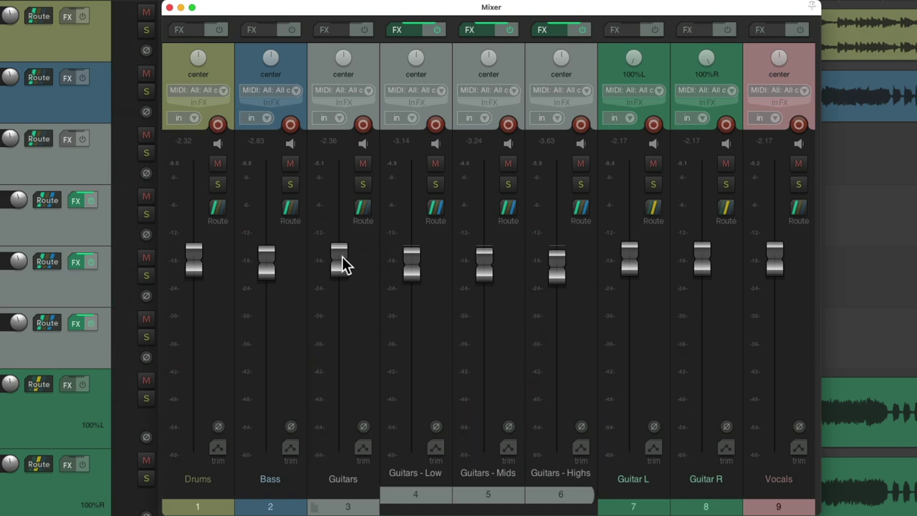
key("space")
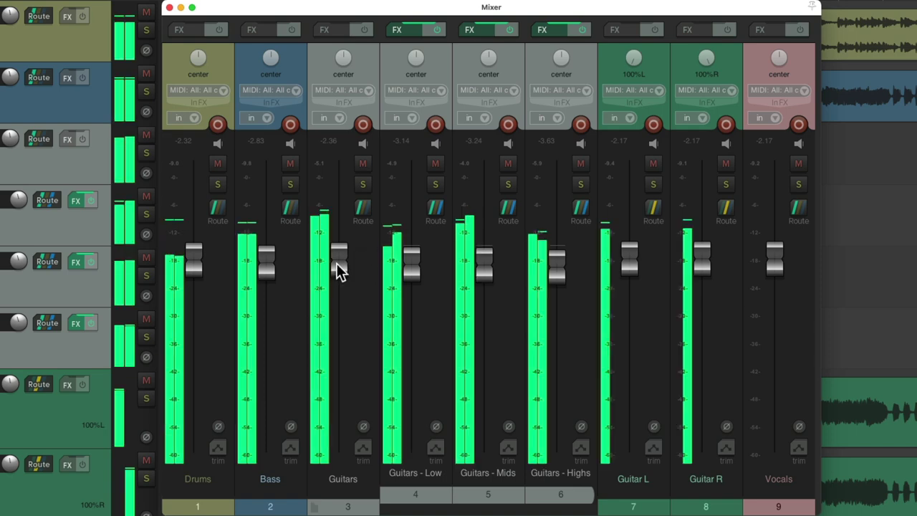
mouse_move(337, 270)
left_mouse_down()
mouse_move(337, 362)
mouse_move(344, 274)
left_mouse_up()
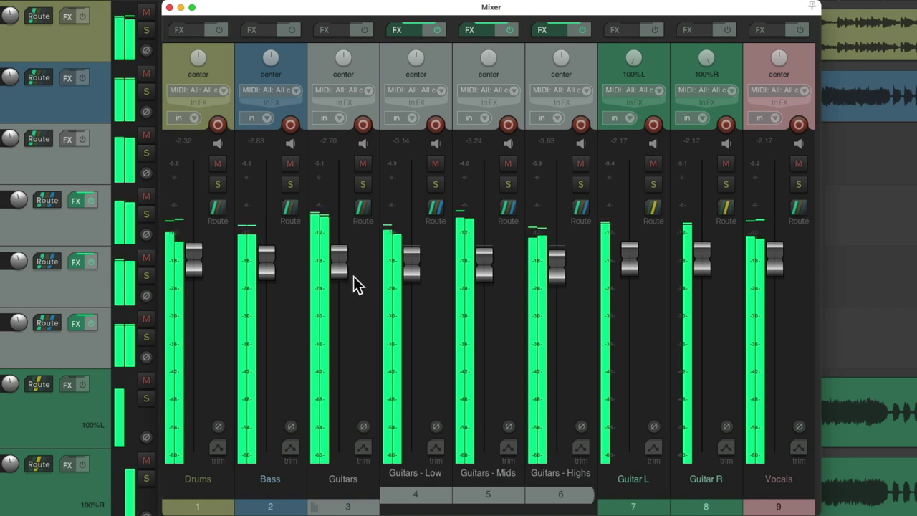
key("space")
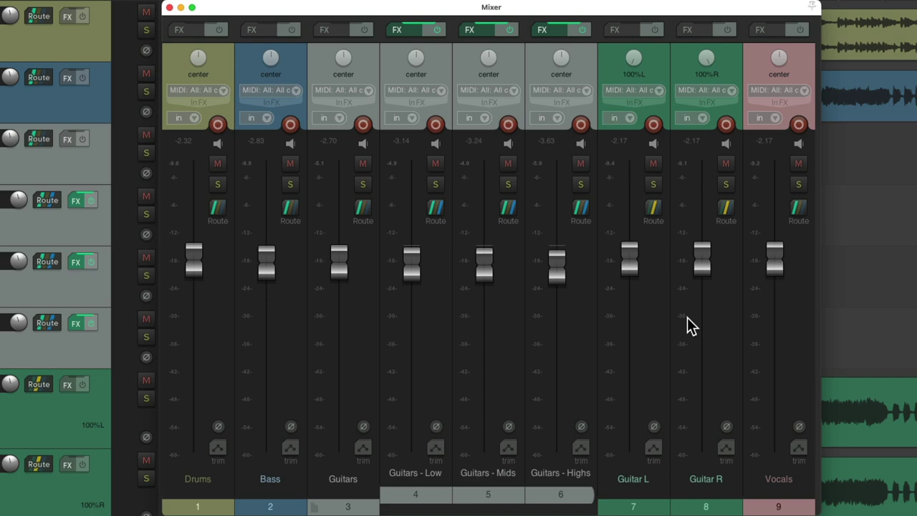
Hide Guitar L and Guitar R from the mixer using the Track Manager.
key("super+alt+m")
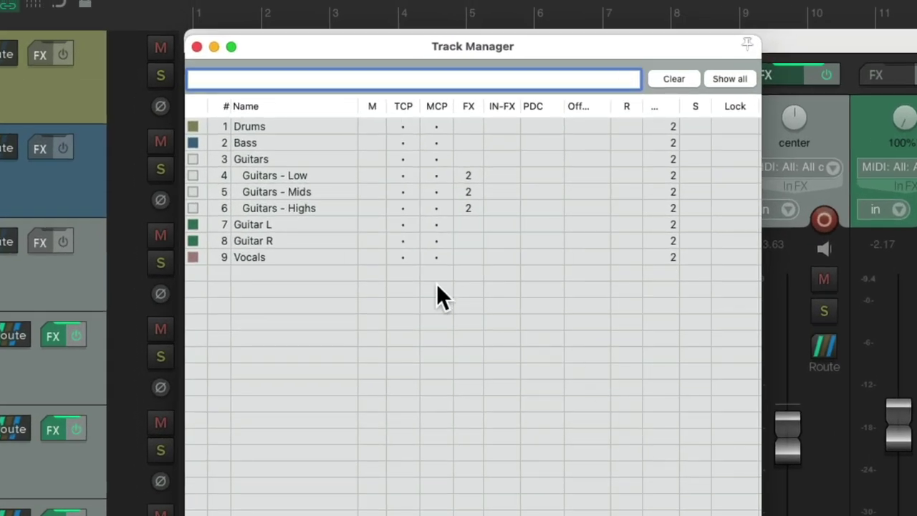
left_click(438, 225)
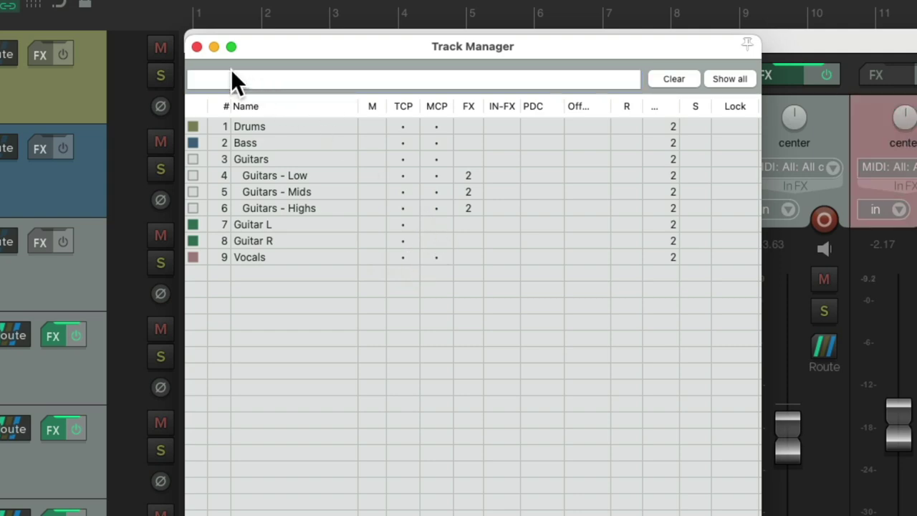
left_click(196, 46)
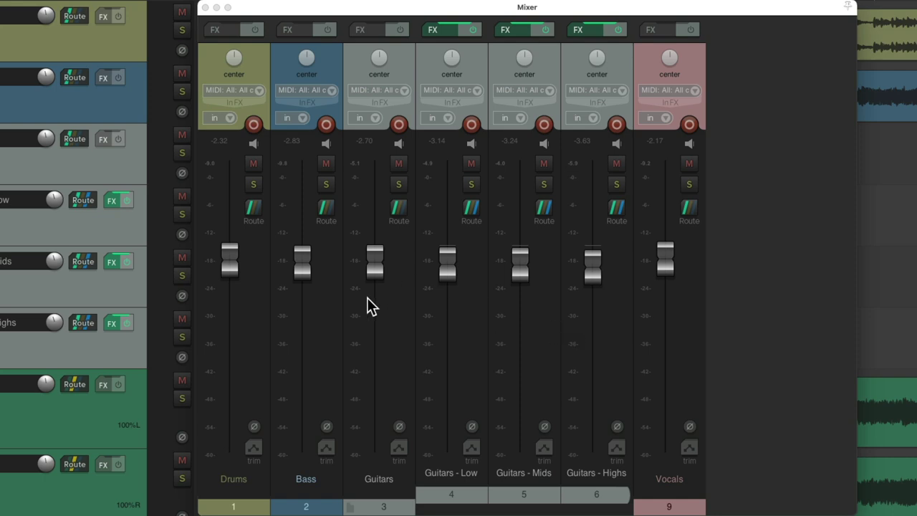
Raise the Guitars folder to -2.12 dB during playback, then close the mixer.
key("space")
mouse_move(380, 278)
left_mouse_down()
mouse_move(381, 322)
mouse_move(381, 266)
left_mouse_up()
mouse_move(586, 271)
left_mouse_down()
mouse_move(590, 319)
mouse_move(589, 261)
left_mouse_up()
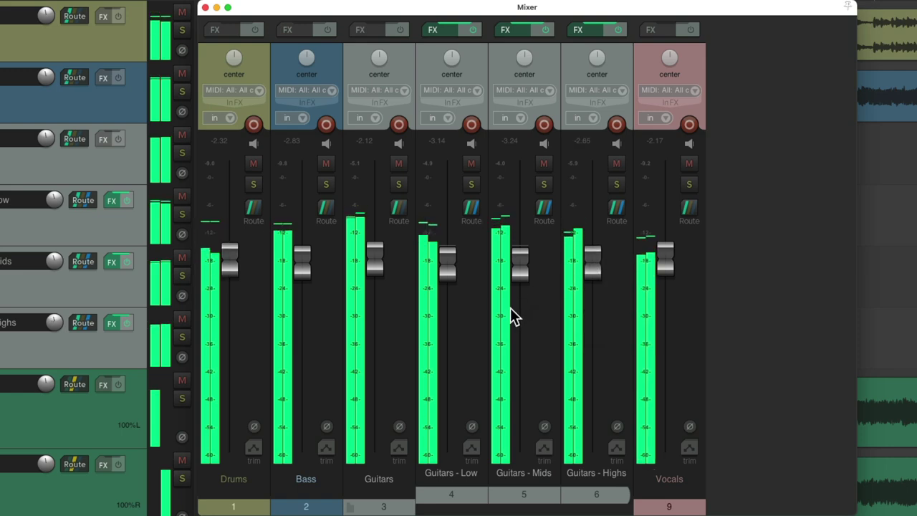
key("space")
key("super+m")
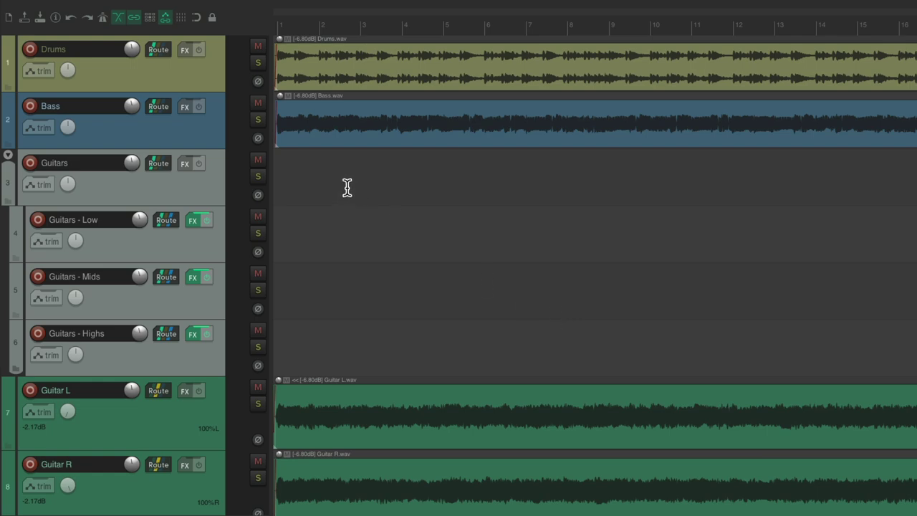
Clear the Track Manager TCP column for Guitars, Low, Mids and Highs, then reopen the Mixer.
key("super+alt+m")
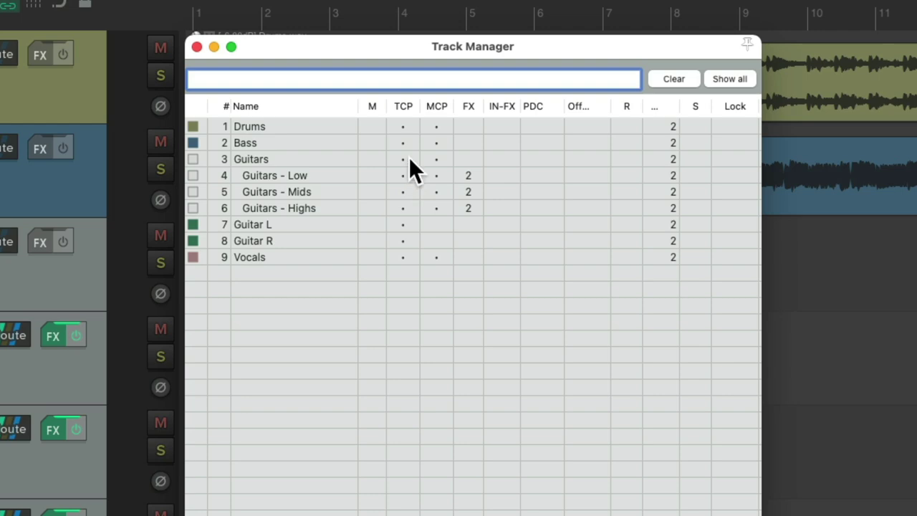
left_click_drag(410, 154, 410, 202)
left_click(197, 47)
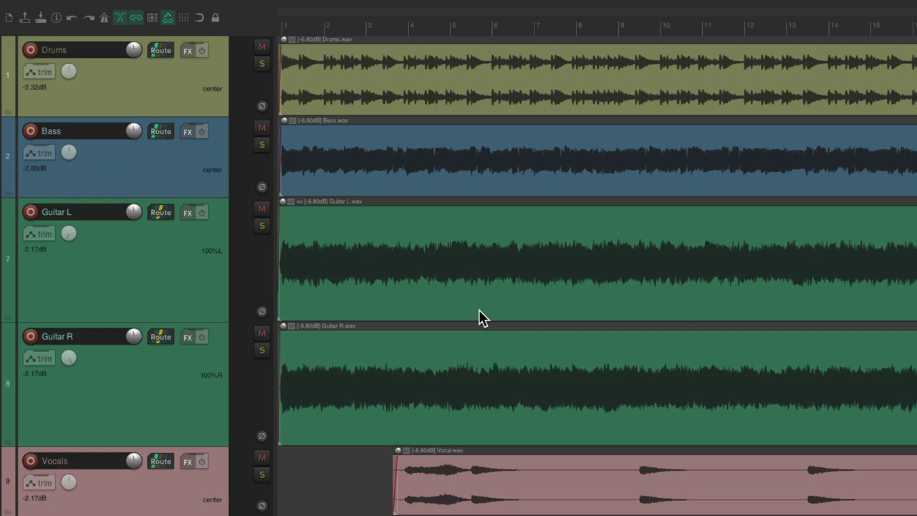
key("super+m")
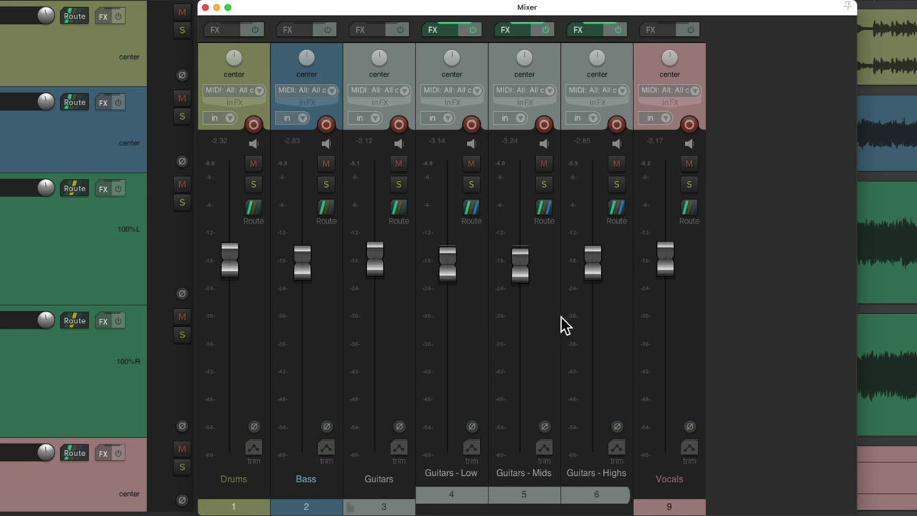
During playback, compare the Guitars folder muted and unmuted, and set it to -2.03 dB.
key("space")
left_click(398, 164)
left_click(398, 164)
left_click_drag(383, 290, 382, 266)
With the Guitars folder soloed, raise Low to -2.75 dB and Mids to -2.51 dB, then unsolo.
left_click(398, 185)
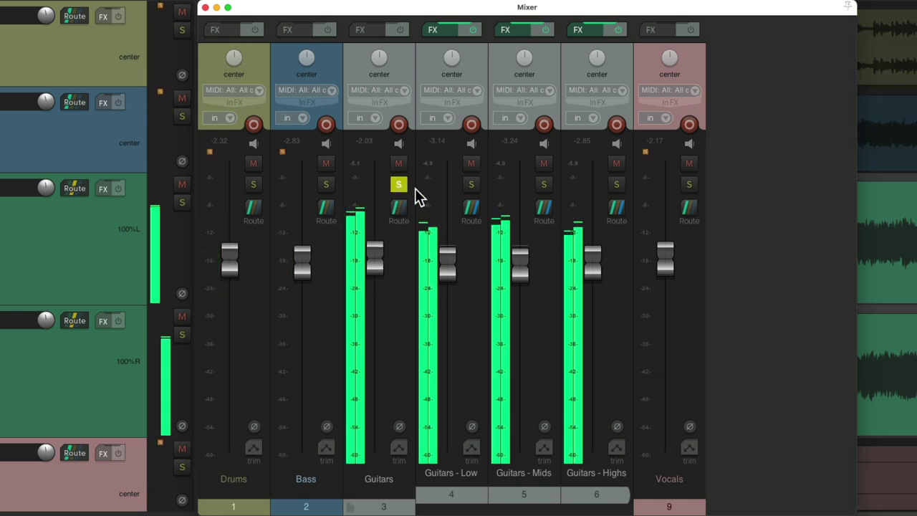
mouse_move(447, 273)
left_mouse_down()
mouse_move(447, 428)
mouse_move(462, 273)
left_mouse_up()
left_click_drag(517, 273, 604, 265)
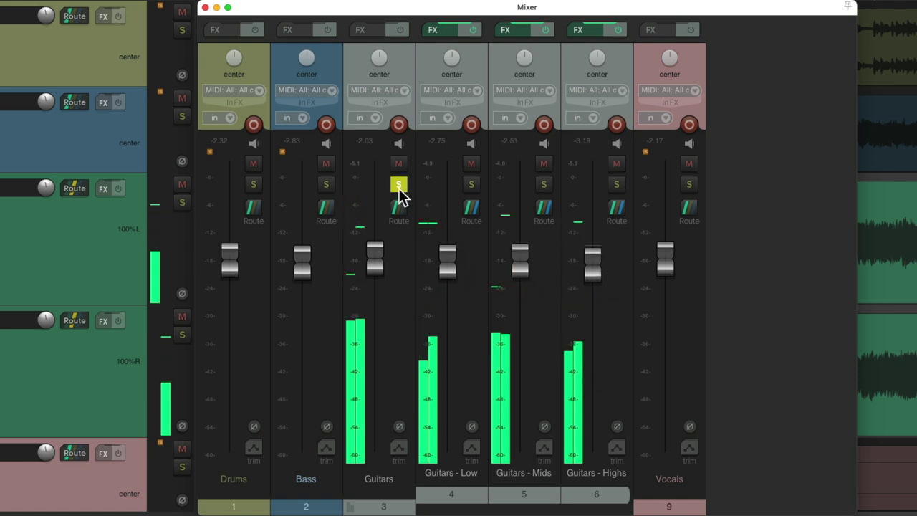
left_click(399, 188)
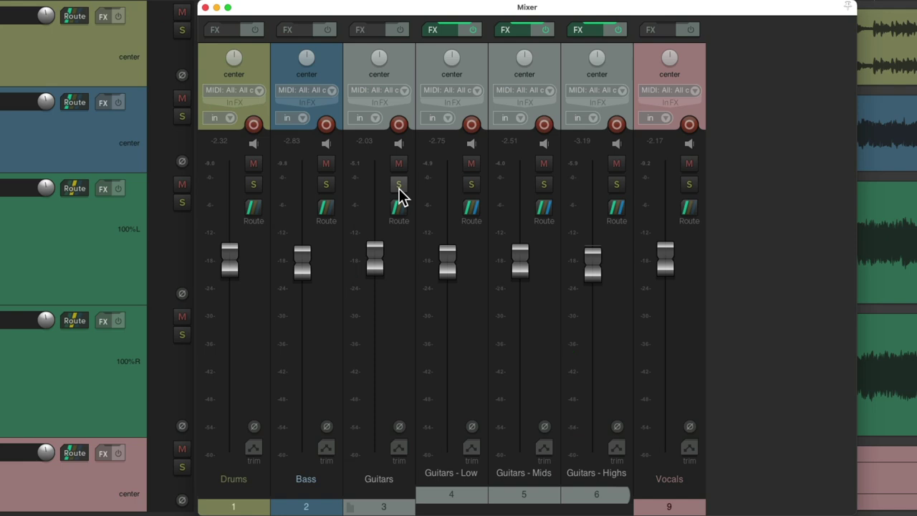